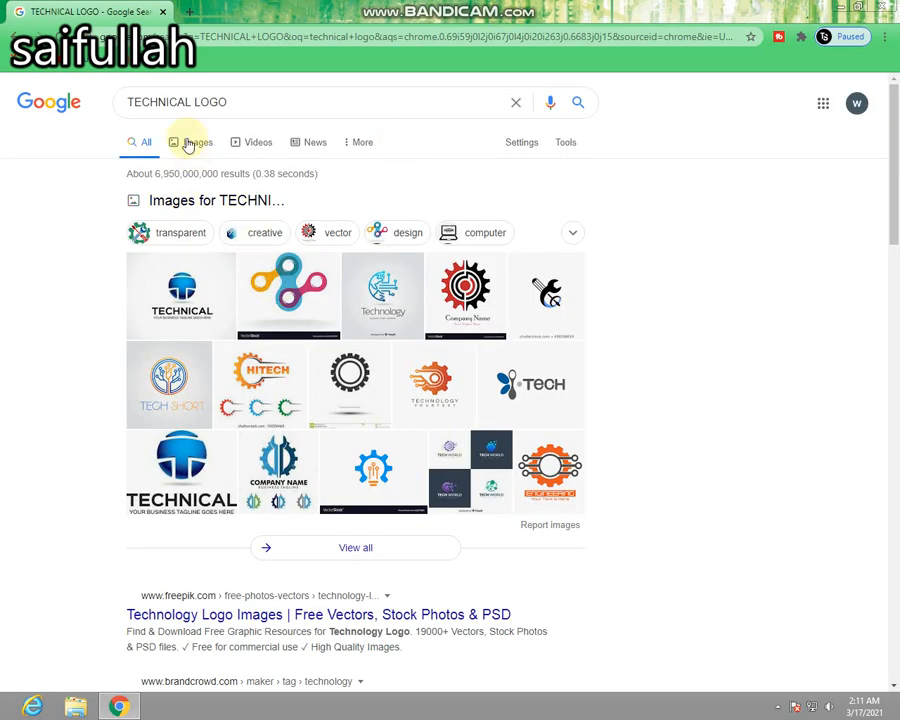
Show the image results for TECHNICAL LOGO and save the blue globe TECHNICAL logo from Creative Market as technical-cm- in Pictures > New folder.
click(189, 145)
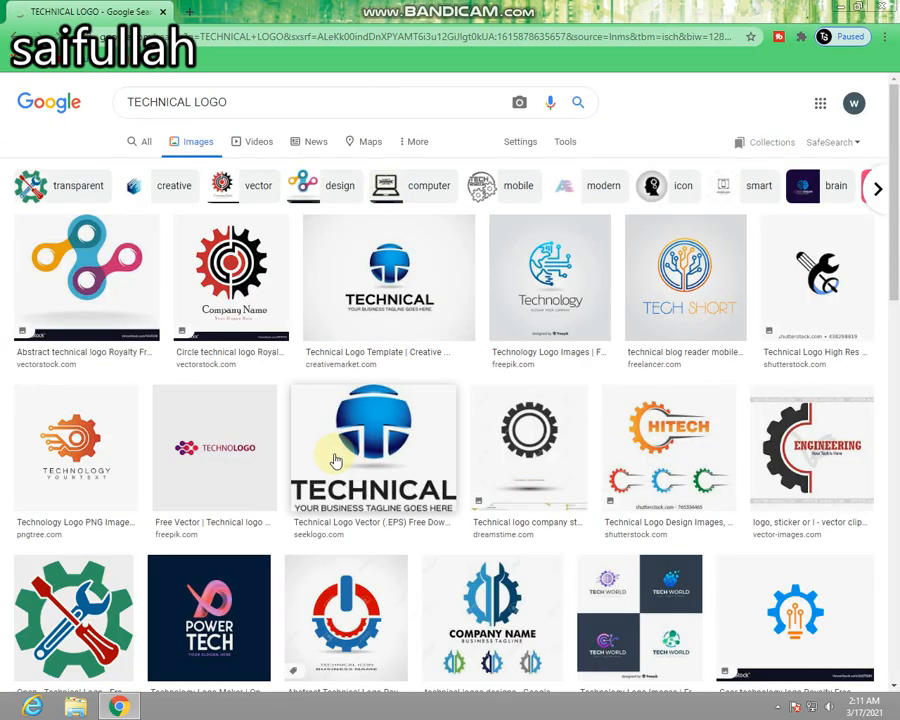
click(362, 327)
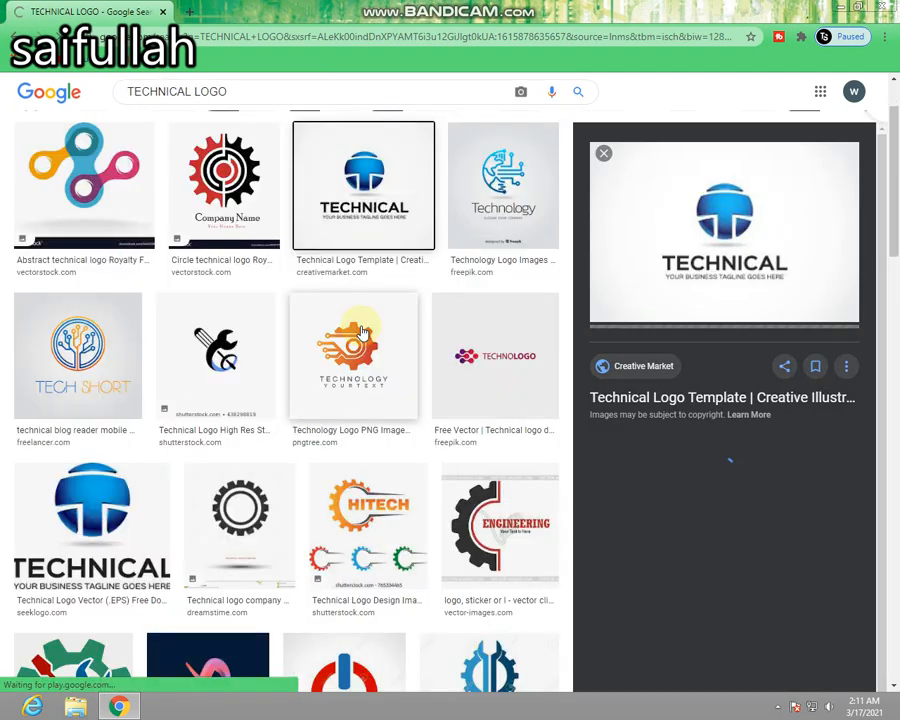
right_click(706, 239)
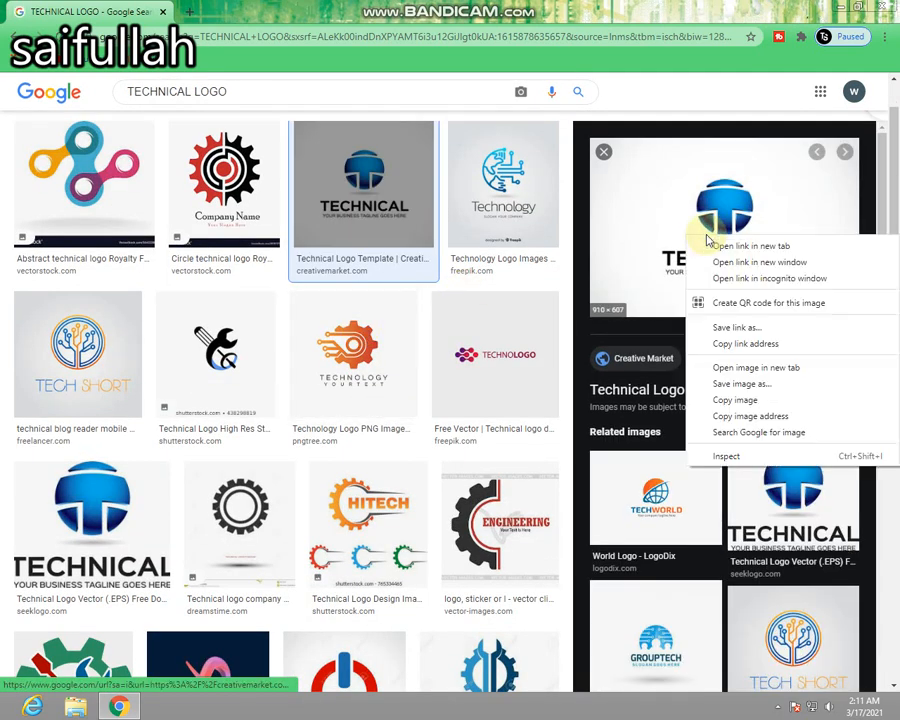
click(740, 383)
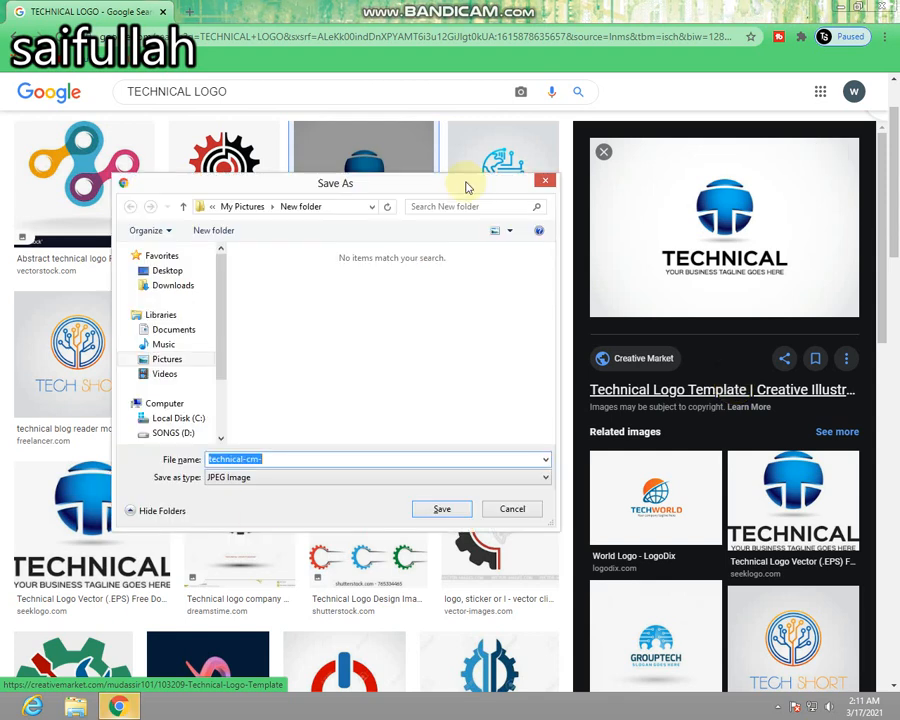
click(185, 358)
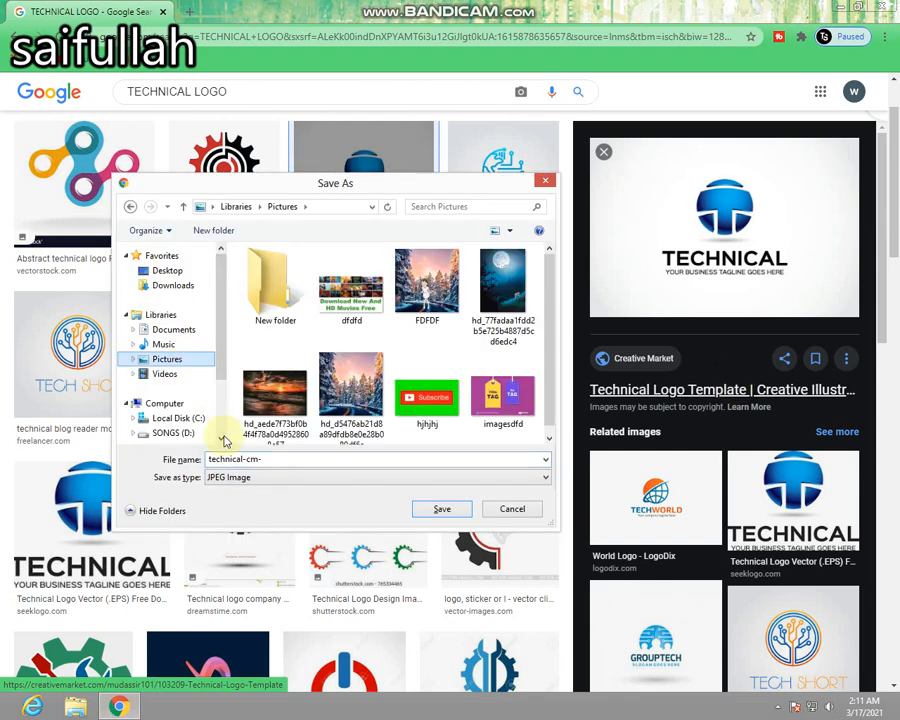
double_click(272, 288)
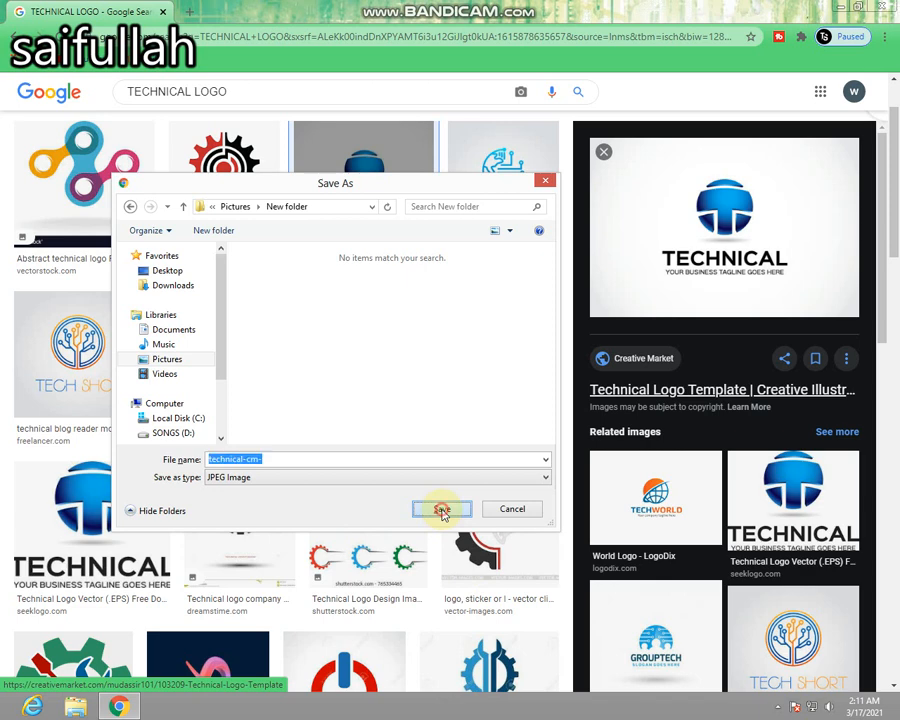
click(442, 511)
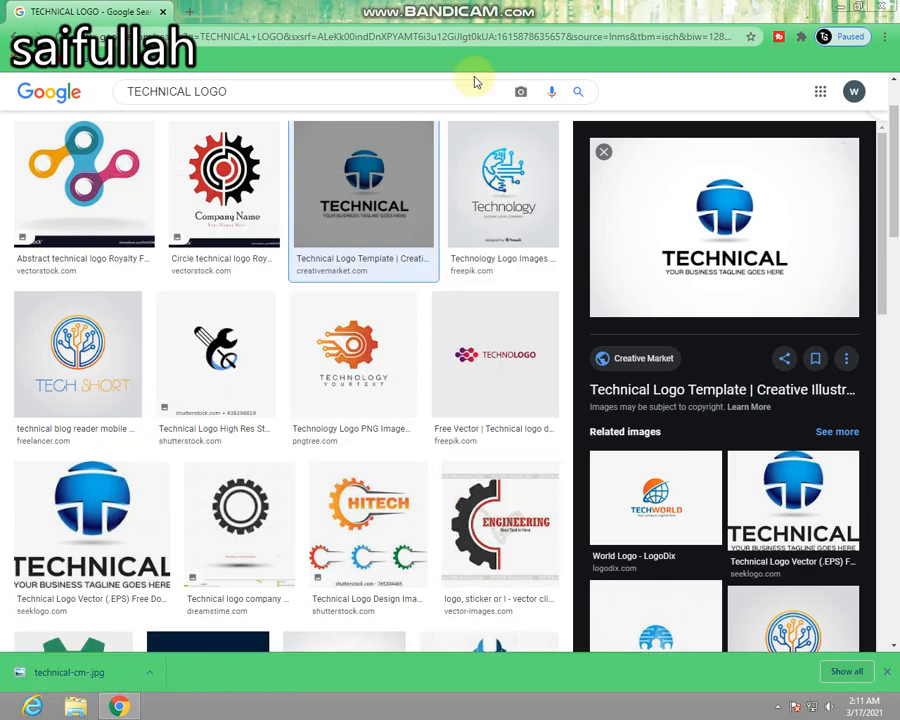
Search Google Images for "simle s".
click(409, 93)
key(BackSpace)
key(BackSpace)
key(BackSpace)
key(BackSpace)
key(BackSpace)
key(BackSpace)
key(BackSpace)
key(BackSpace)
key(BackSpace)
key(BackSpace)
key(BackSpace)
key(BackSpace)
key(BackSpace)
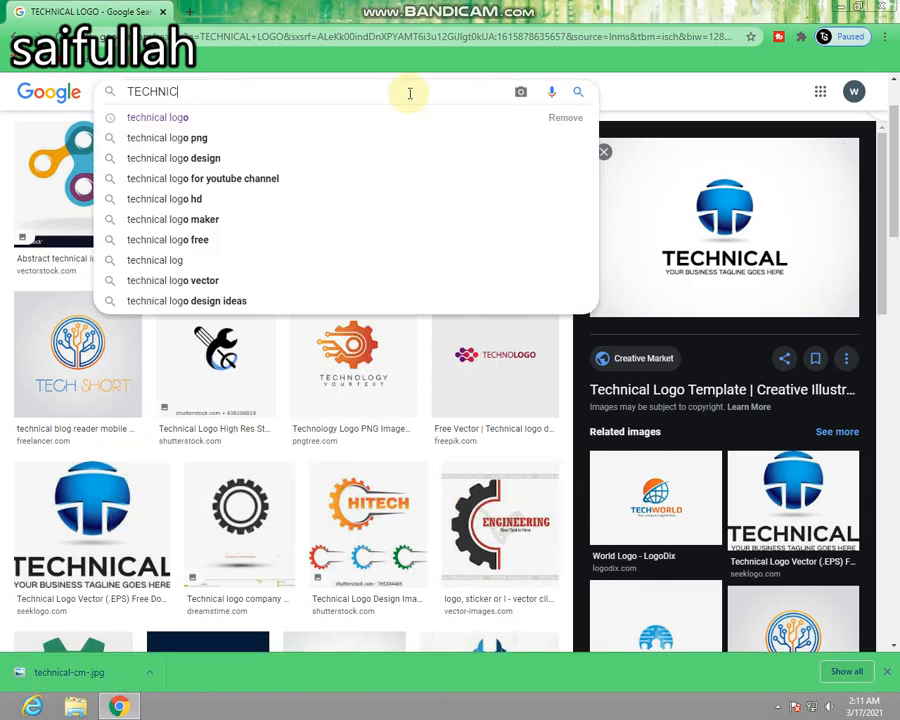
text(si)
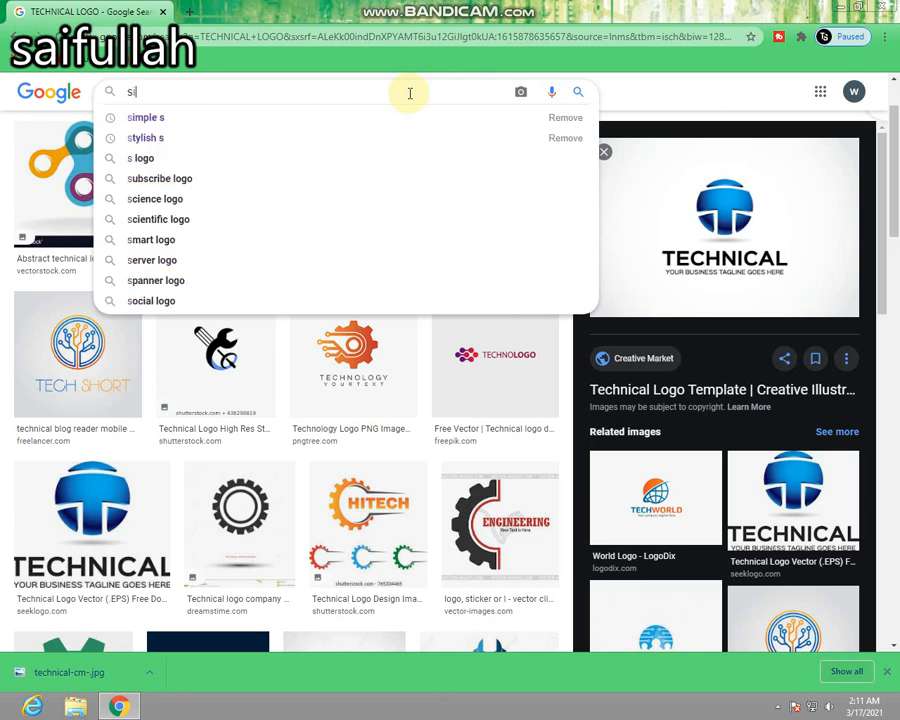
text(mle s)
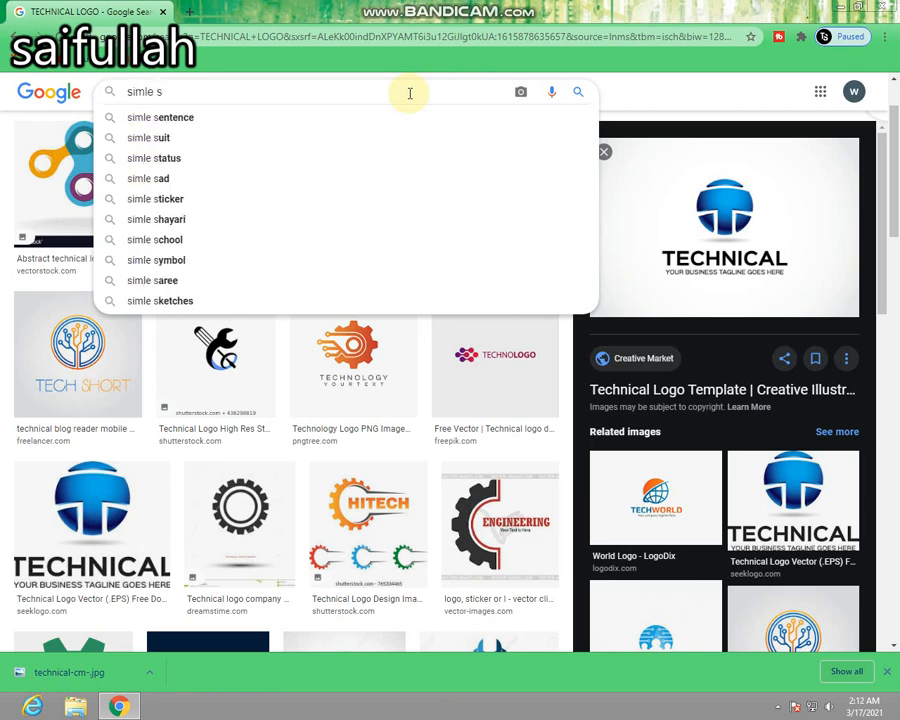
key(Return)
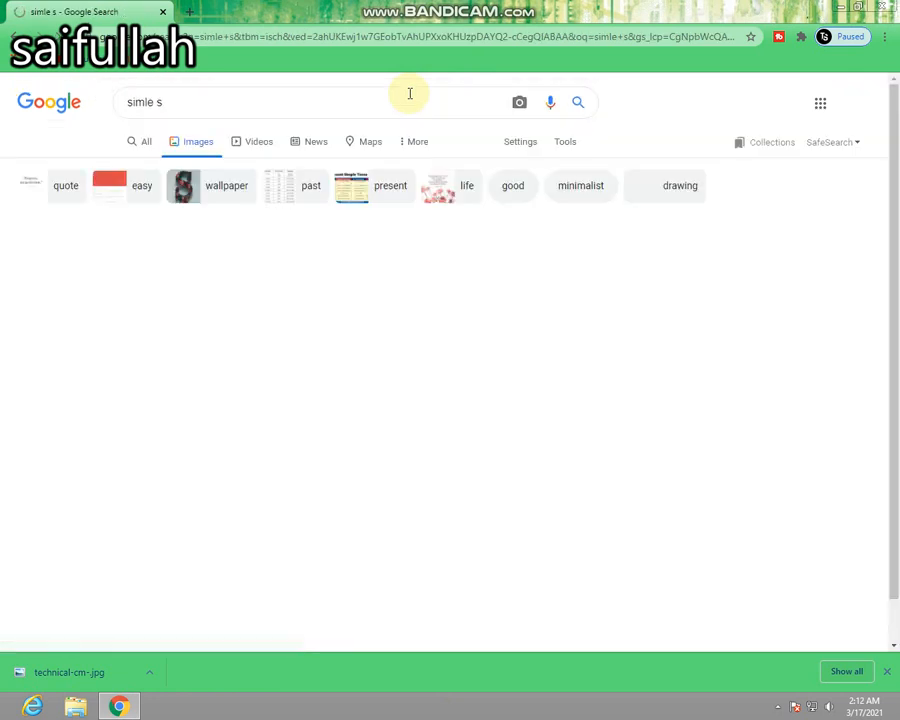
Save the plain black letter S picture from GitHub as a PNG image in Pictures > New folder.
scroll(211, 445, down, 3)
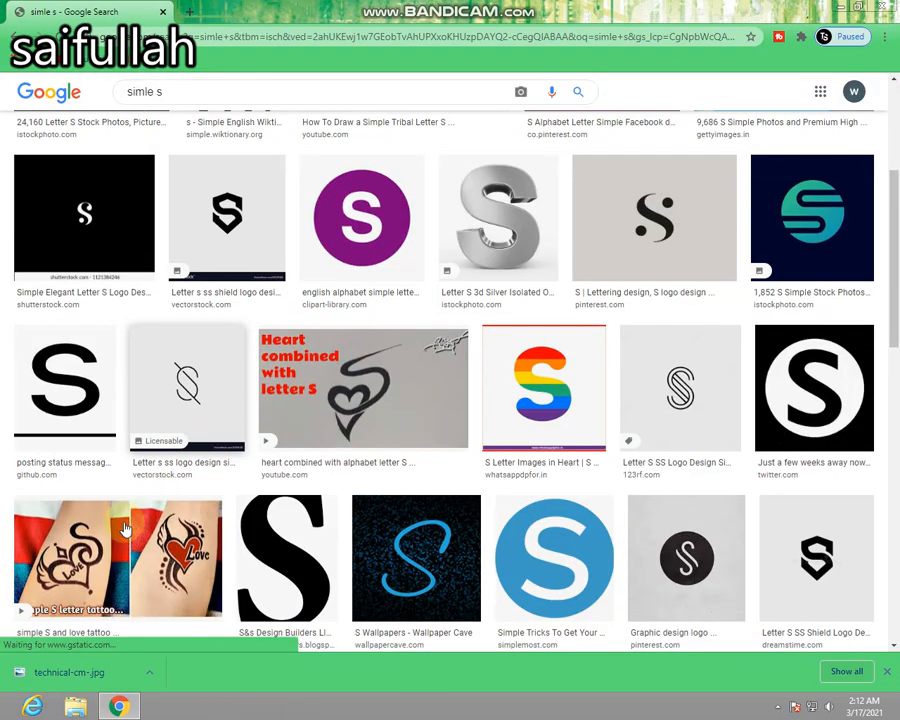
click(78, 372)
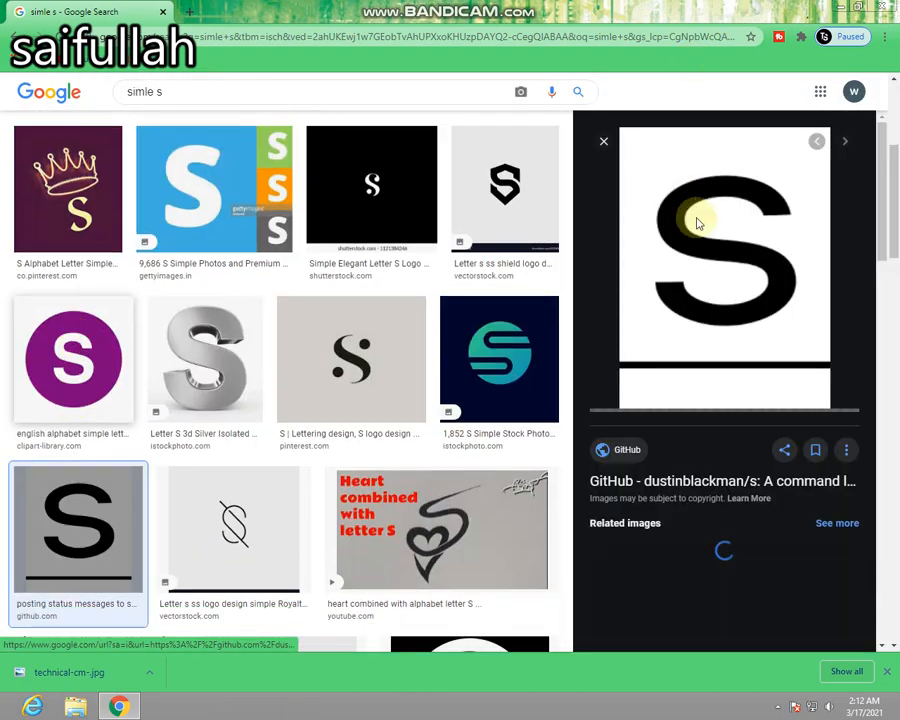
right_click(698, 228)
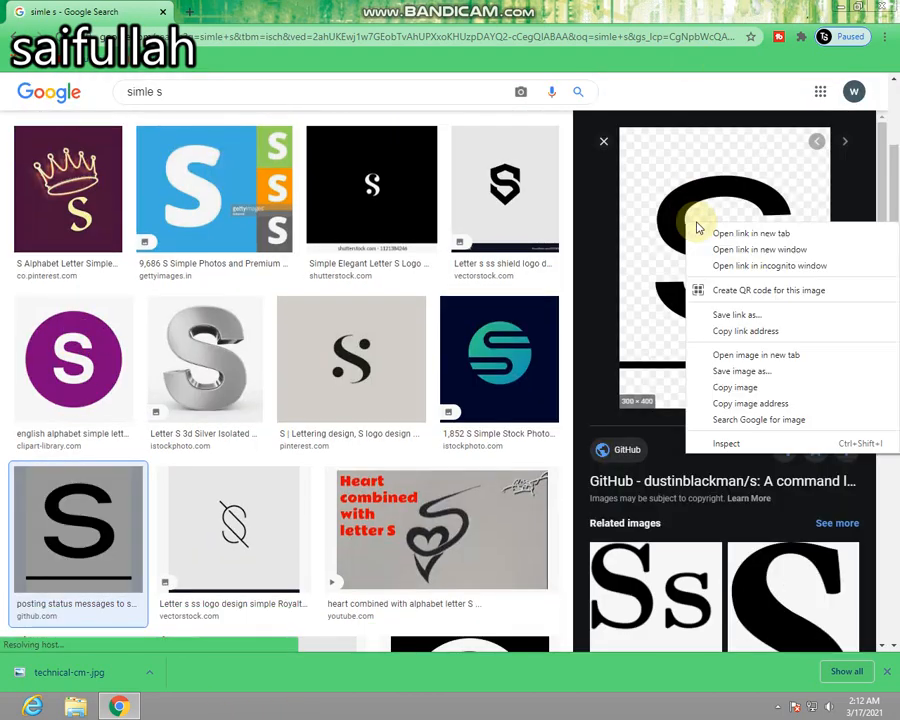
click(740, 371)
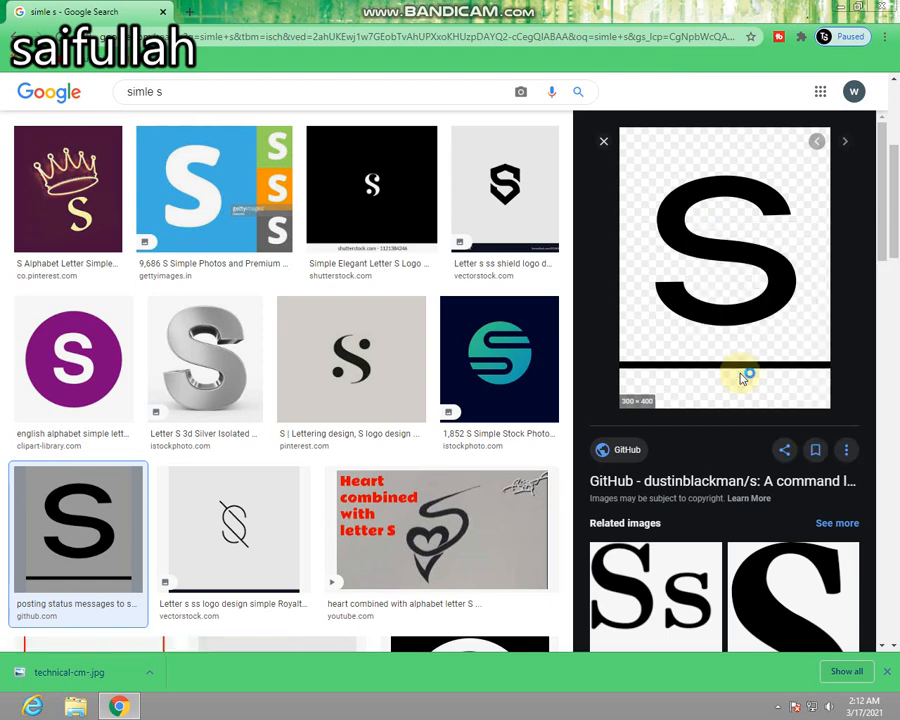
click(168, 359)
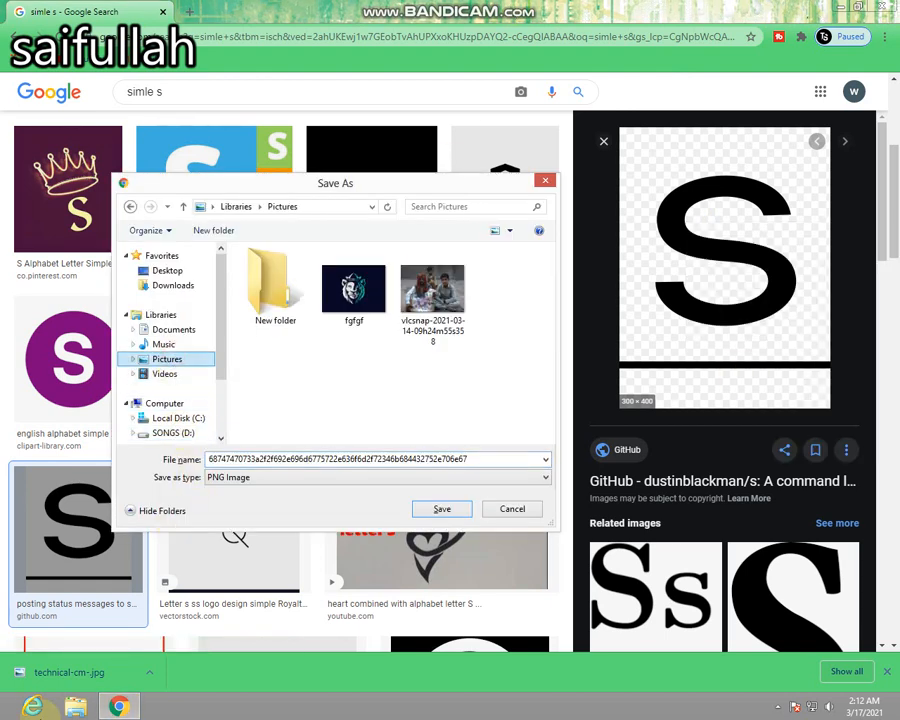
double_click(284, 279)
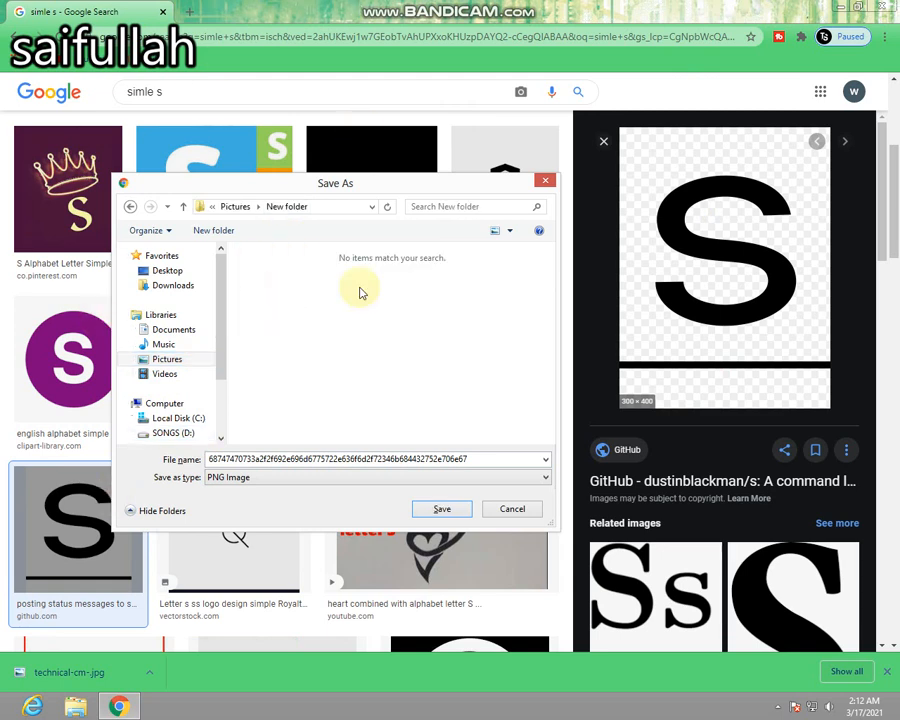
click(414, 485)
click(413, 486)
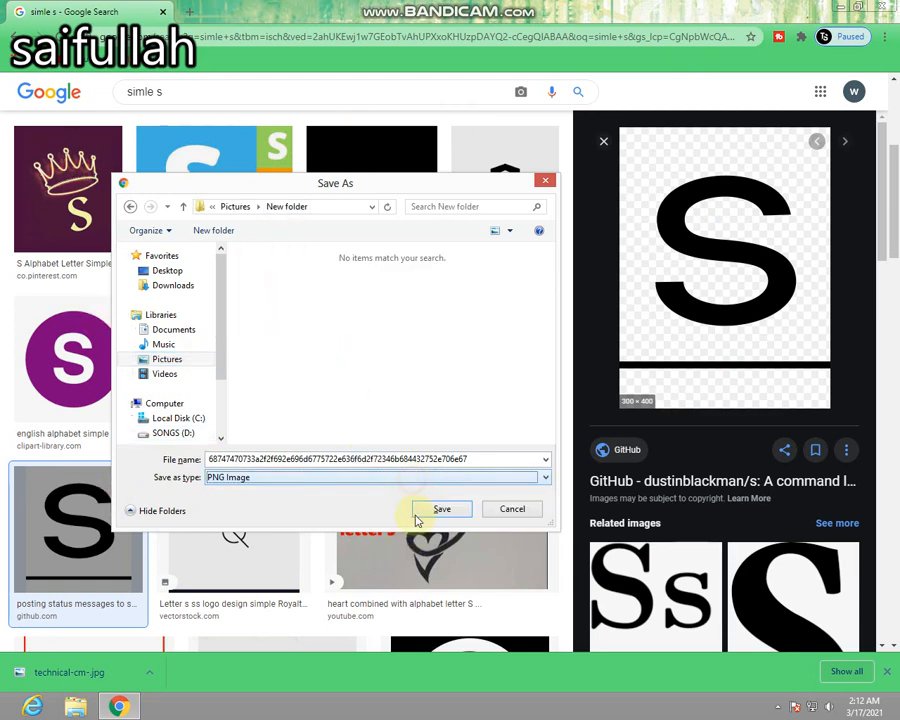
click(437, 508)
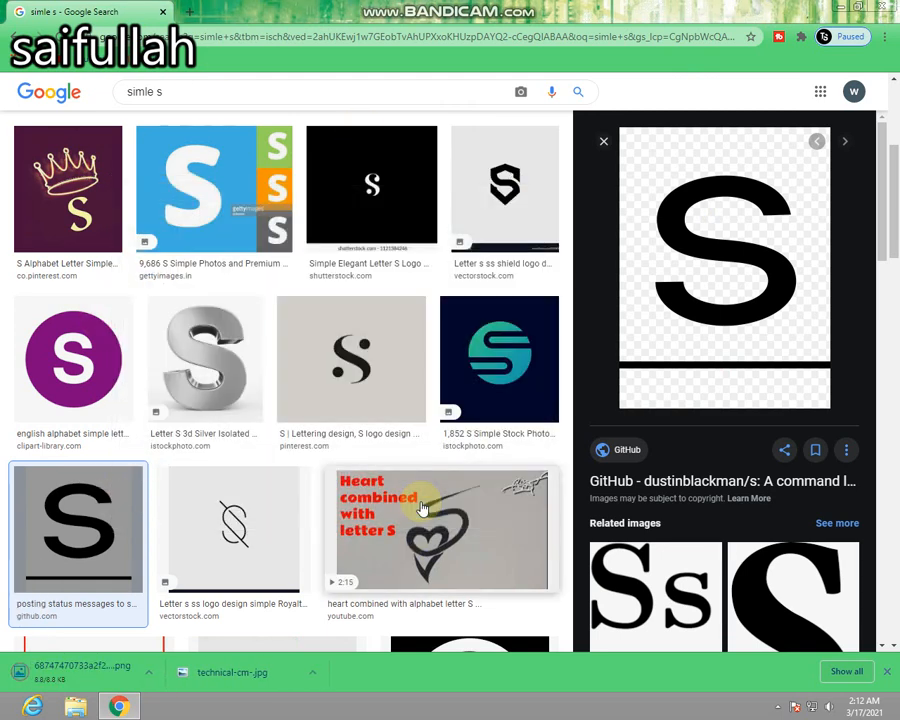
Search Google Images for "fire lion colourful".
click(384, 90)
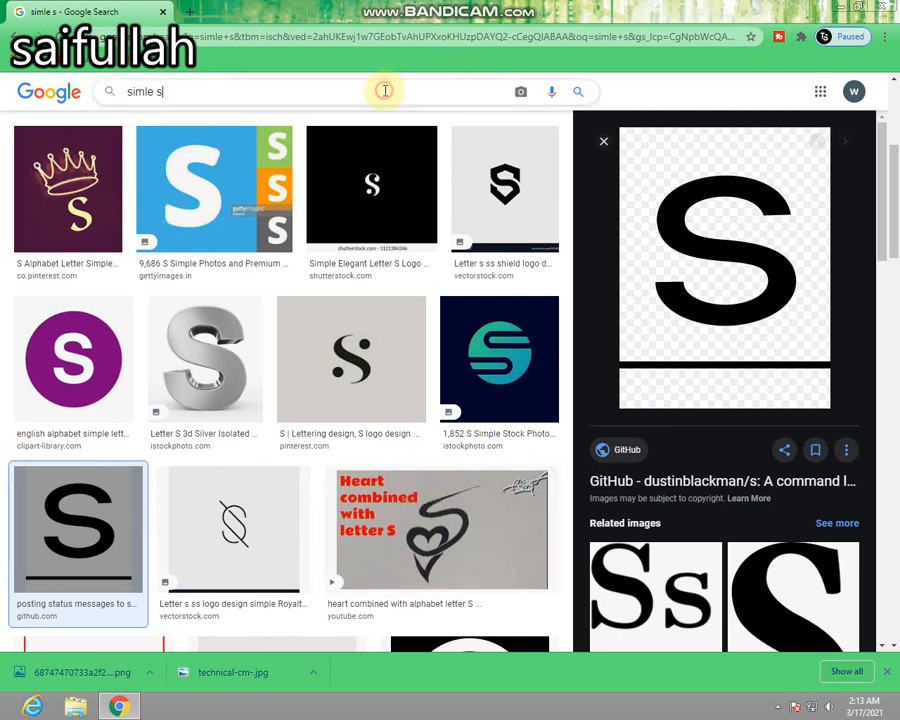
key(BackSpace)
key(BackSpace)
key(BackSpace)
key(BackSpace)
key(BackSpace)
key(BackSpace)
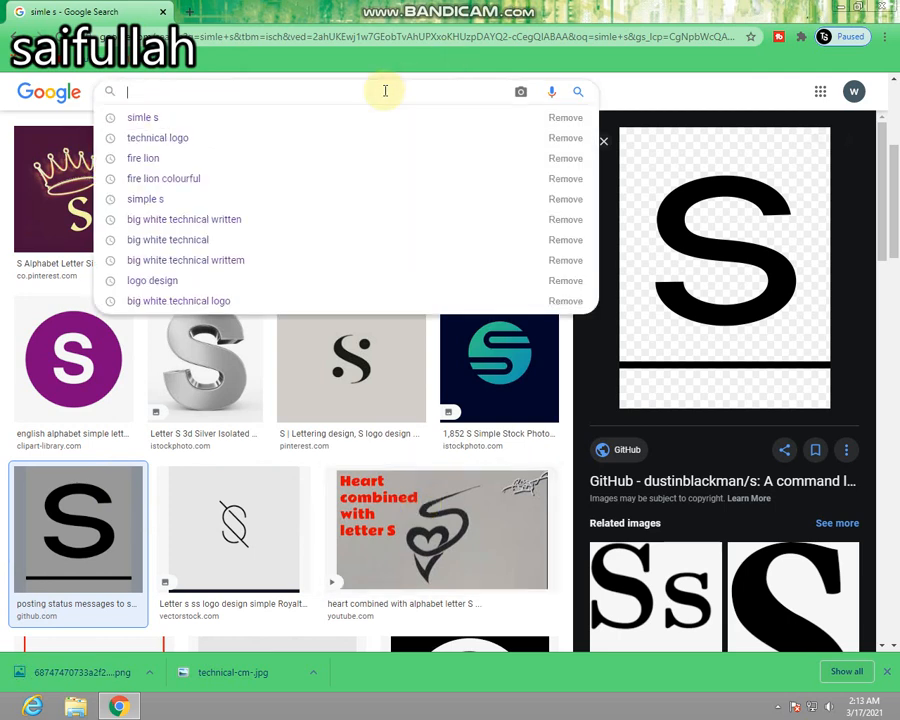
text(fire )
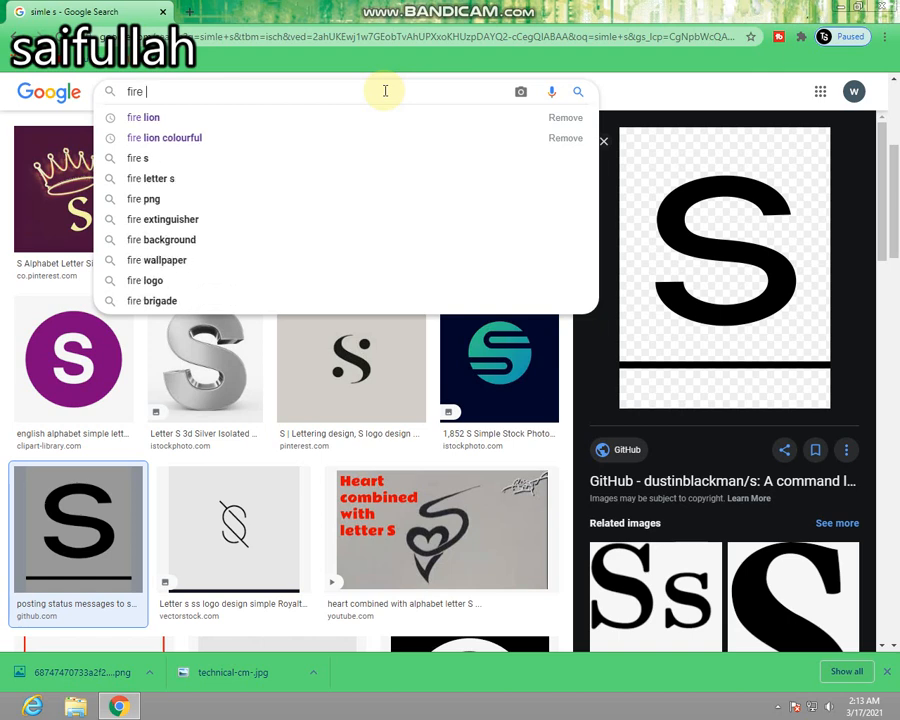
text(lion )
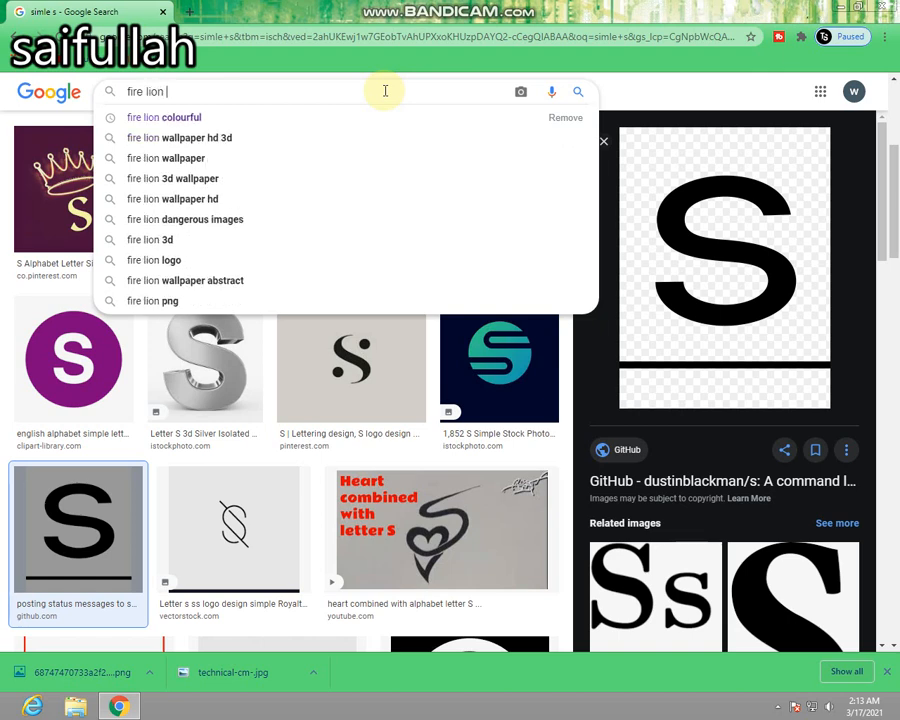
text(colou)
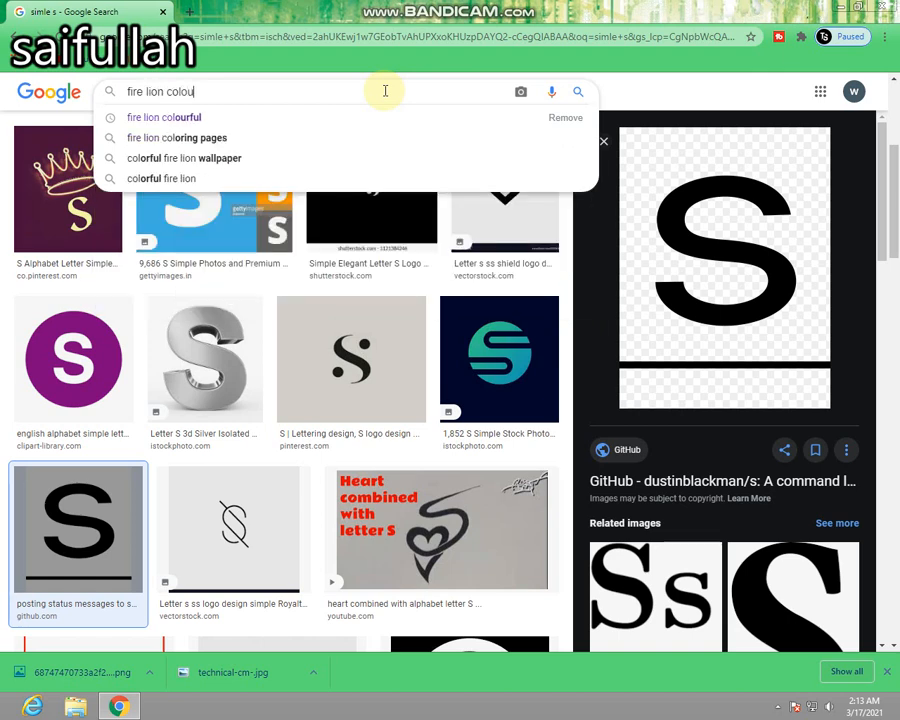
text(rfi)
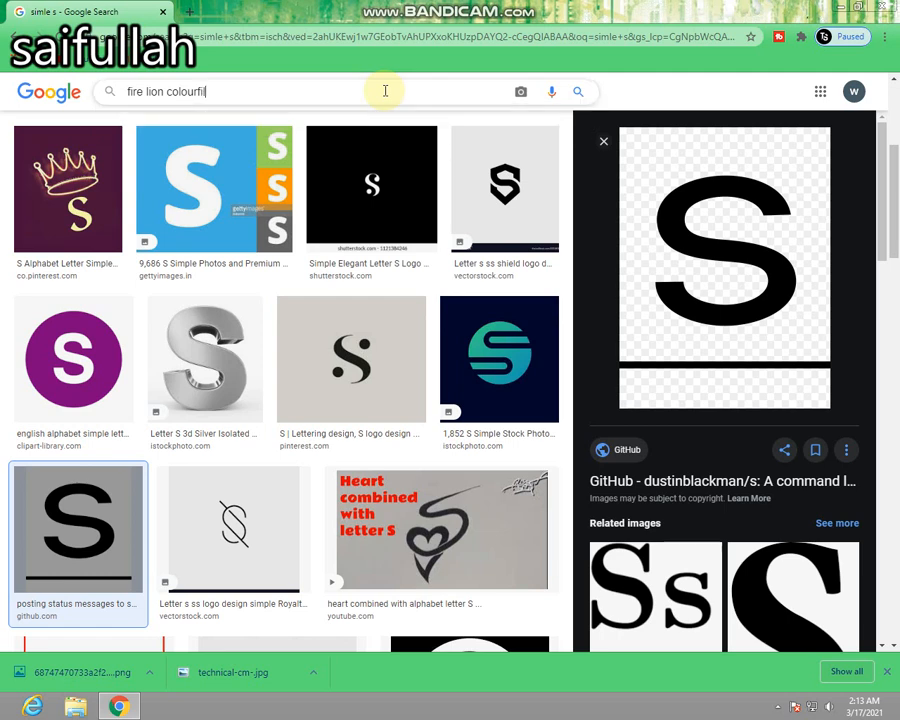
key(BackSpace)
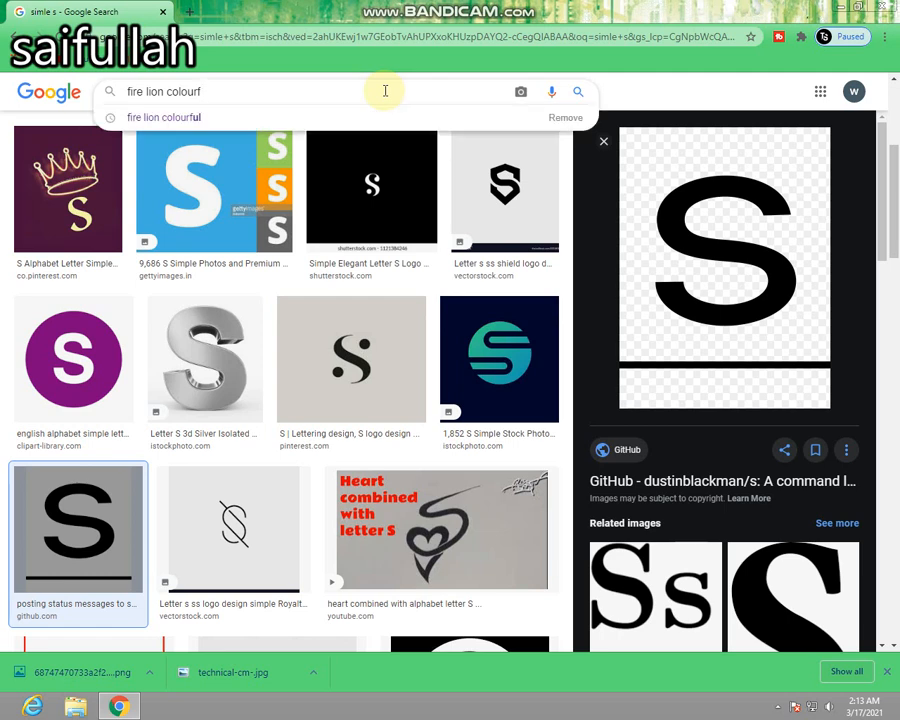
text(ul)
key(Return)
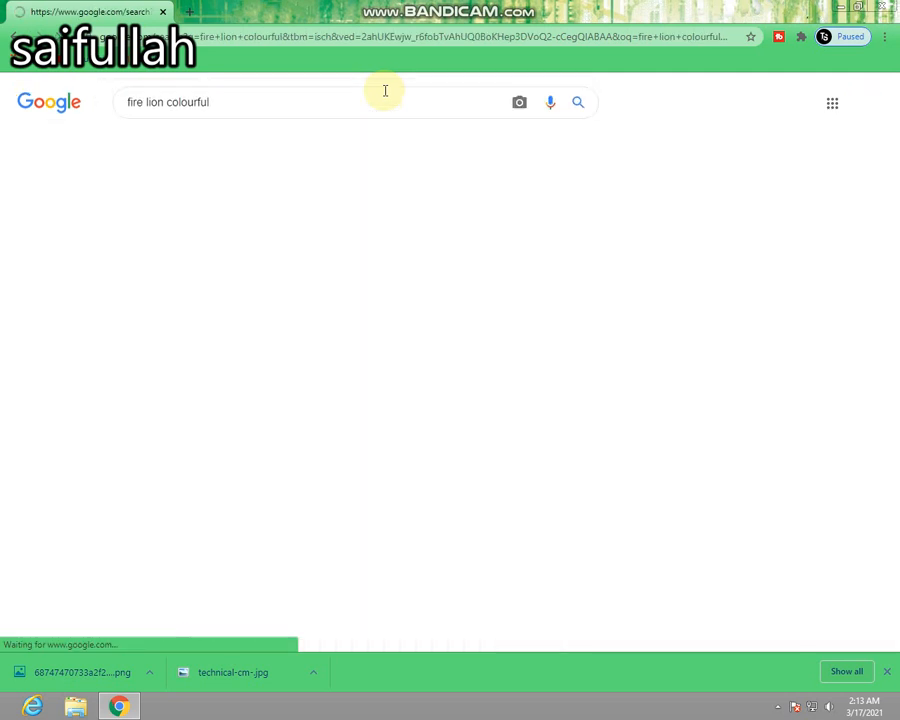
Save the Rainbow Fire Lion picture from 17QQ as a JPEG image named images in Pictures > New folder.
scroll(346, 331, down, 4)
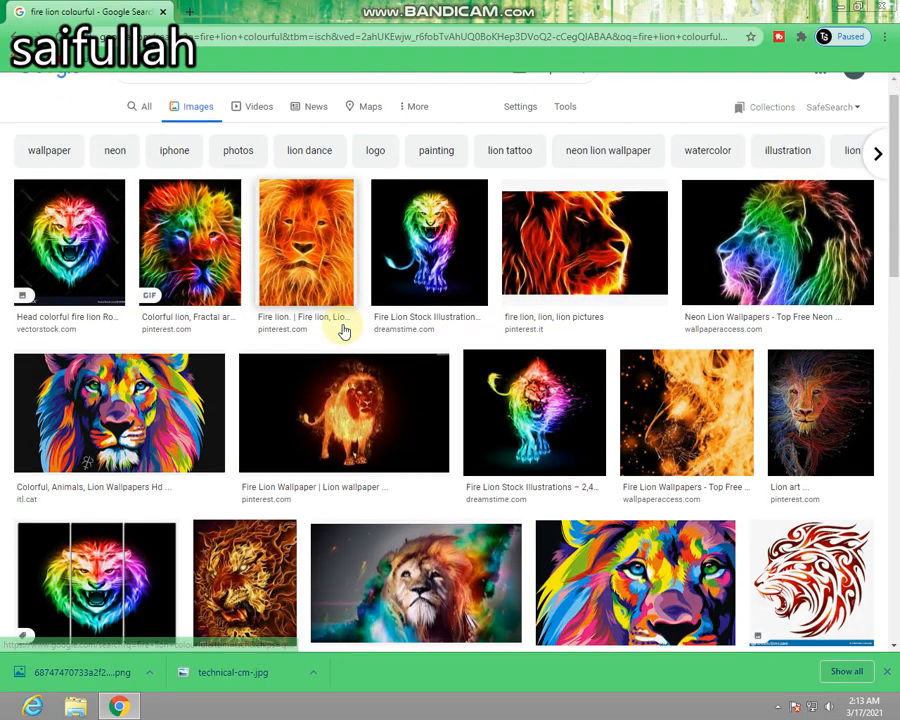
scroll(371, 402, down, 5)
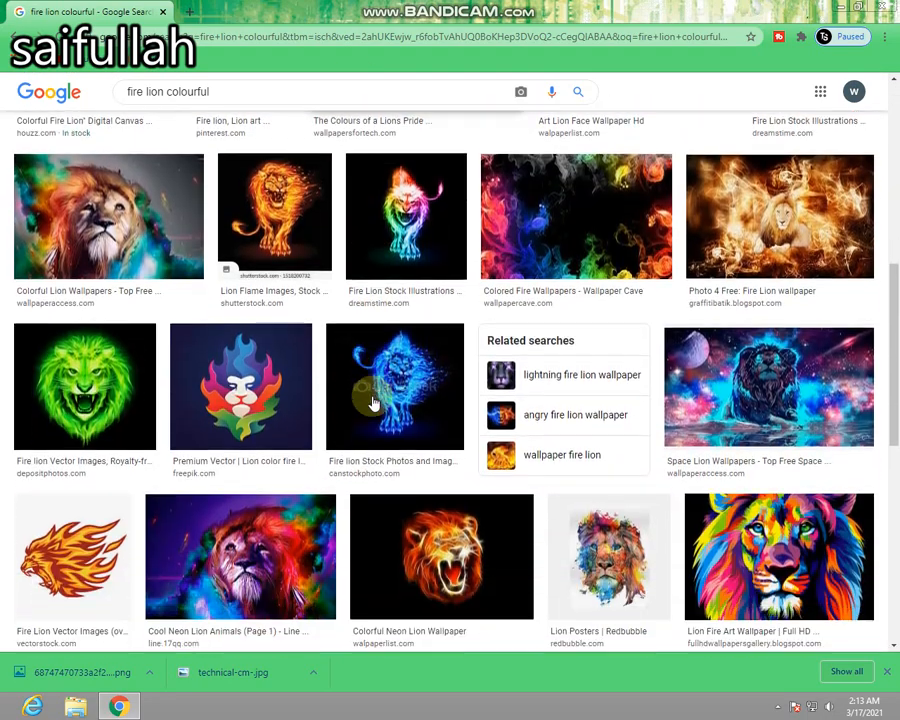
scroll(406, 307, down, 2)
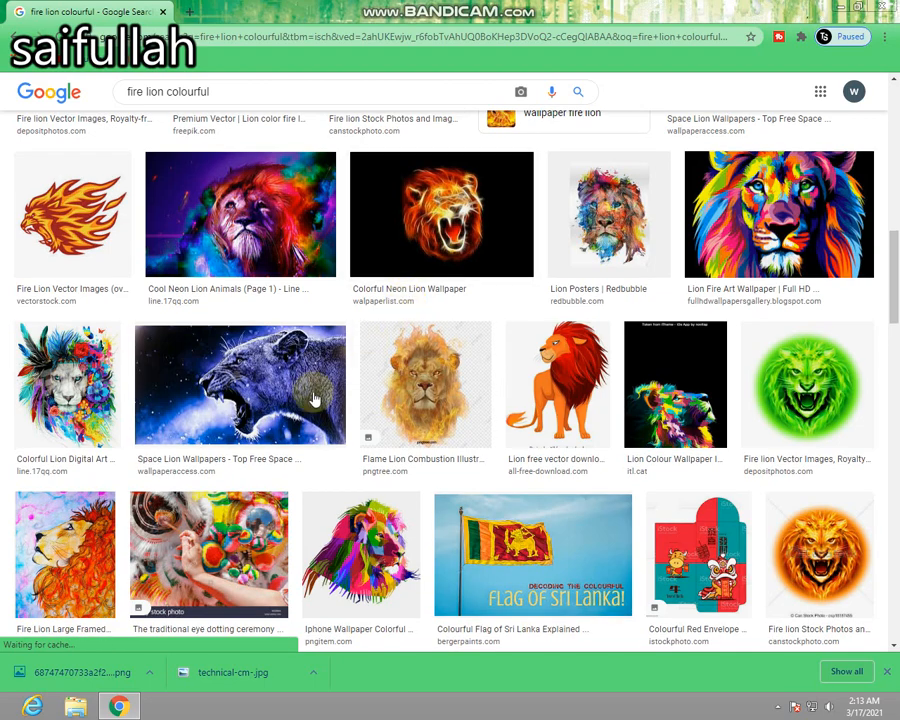
scroll(312, 392, down, 3)
scroll(297, 412, down, 10)
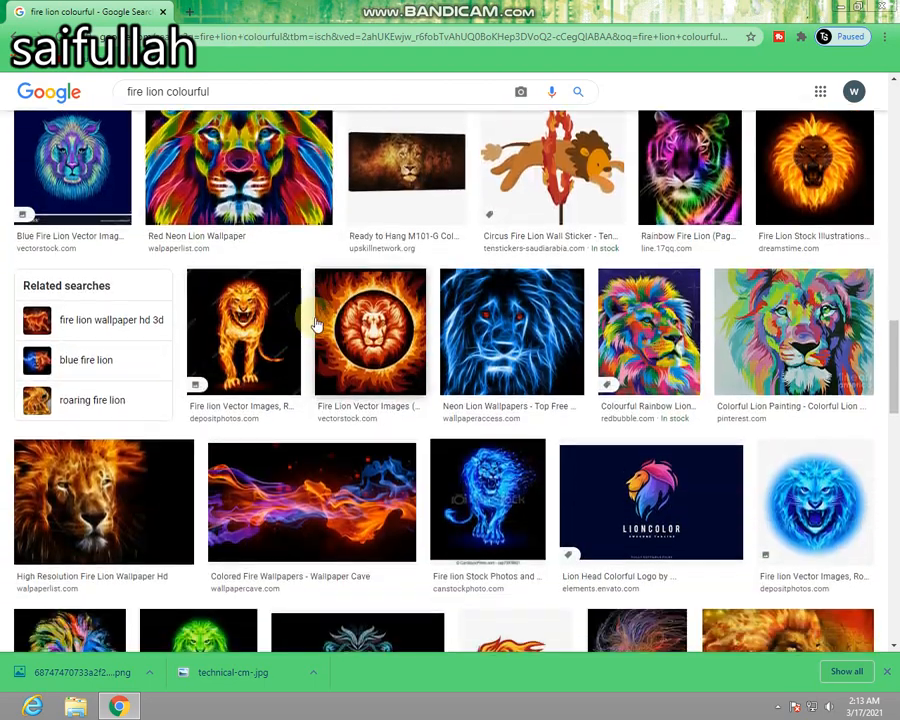
scroll(316, 325, down, 6)
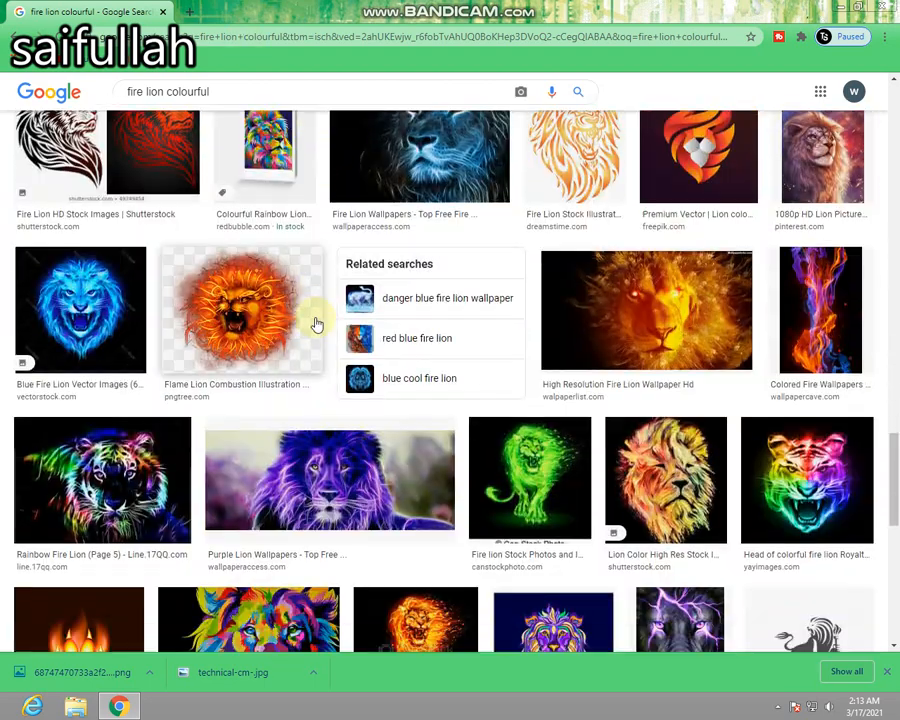
scroll(316, 325, down, 2)
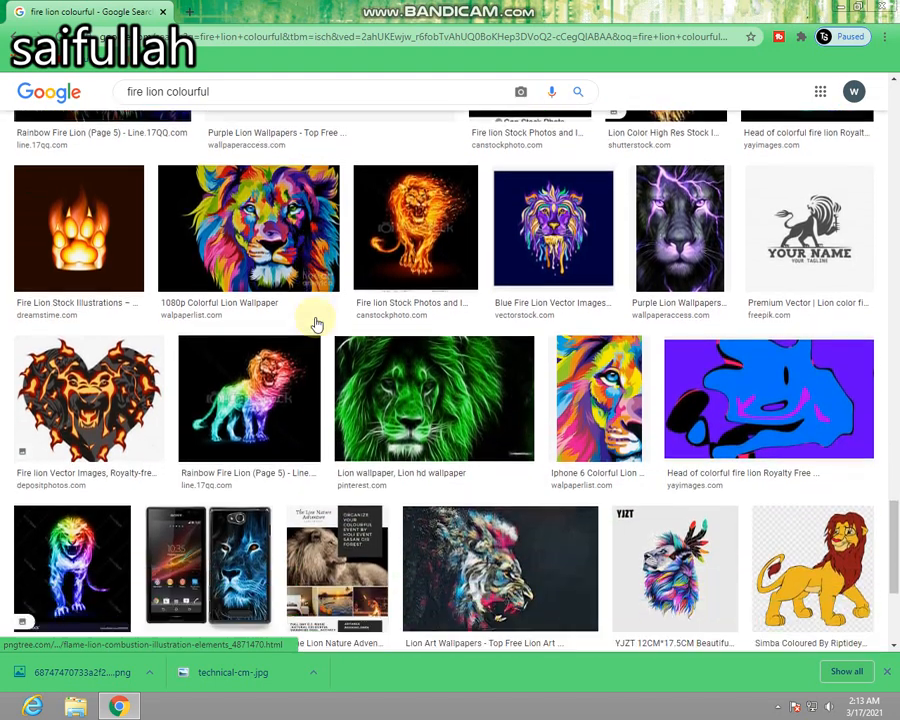
click(292, 387)
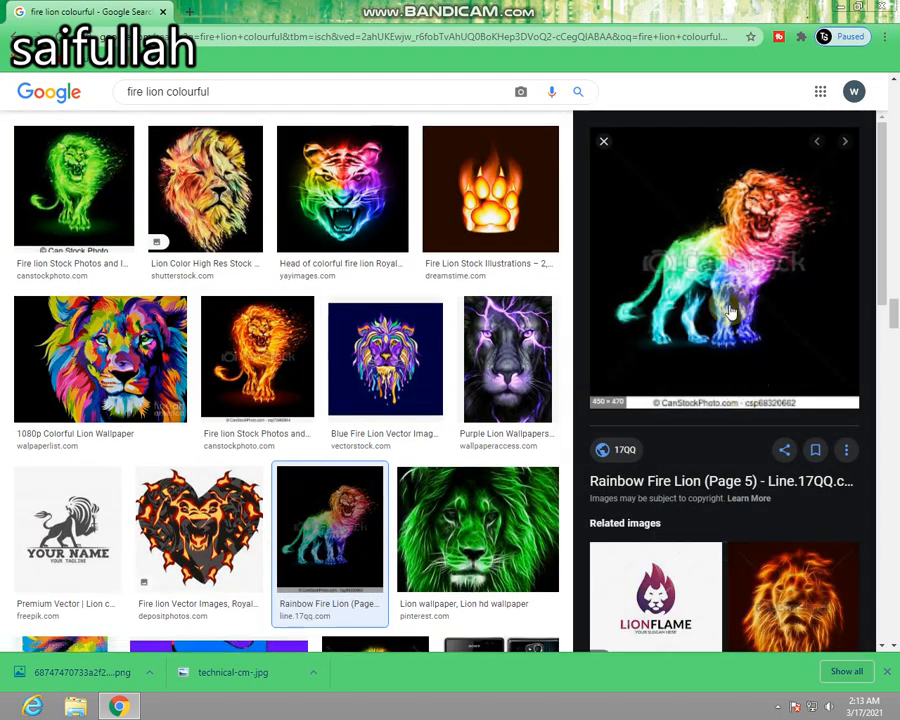
right_click(725, 257)
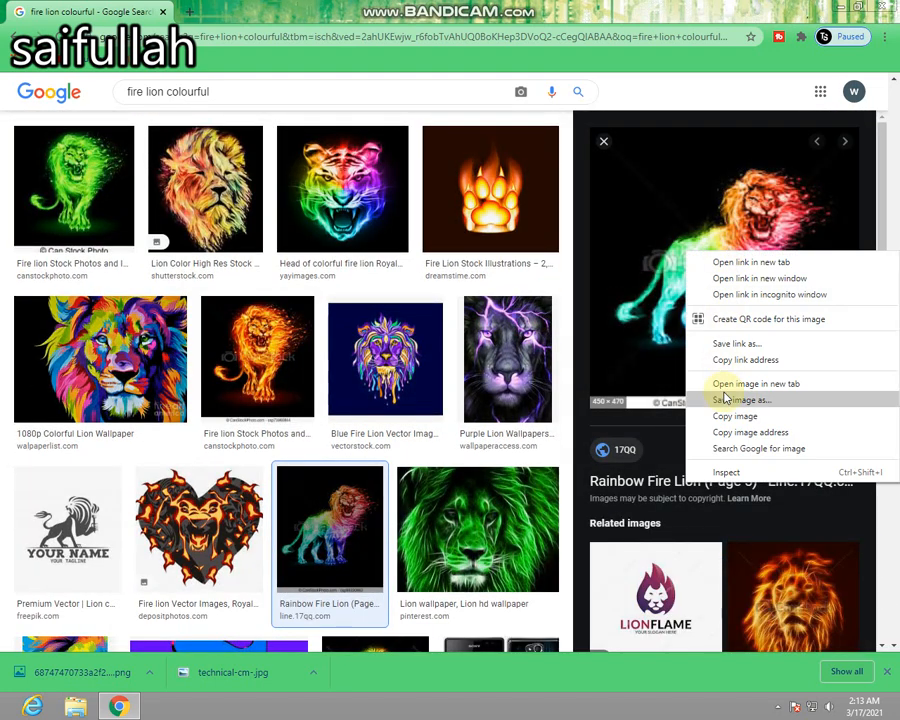
click(725, 397)
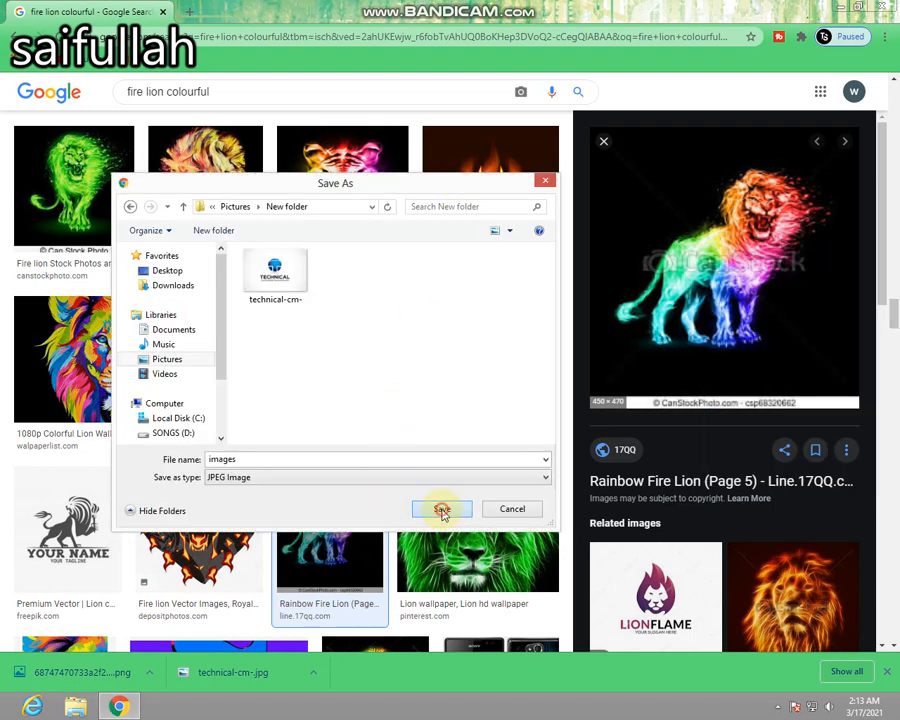
click(441, 510)
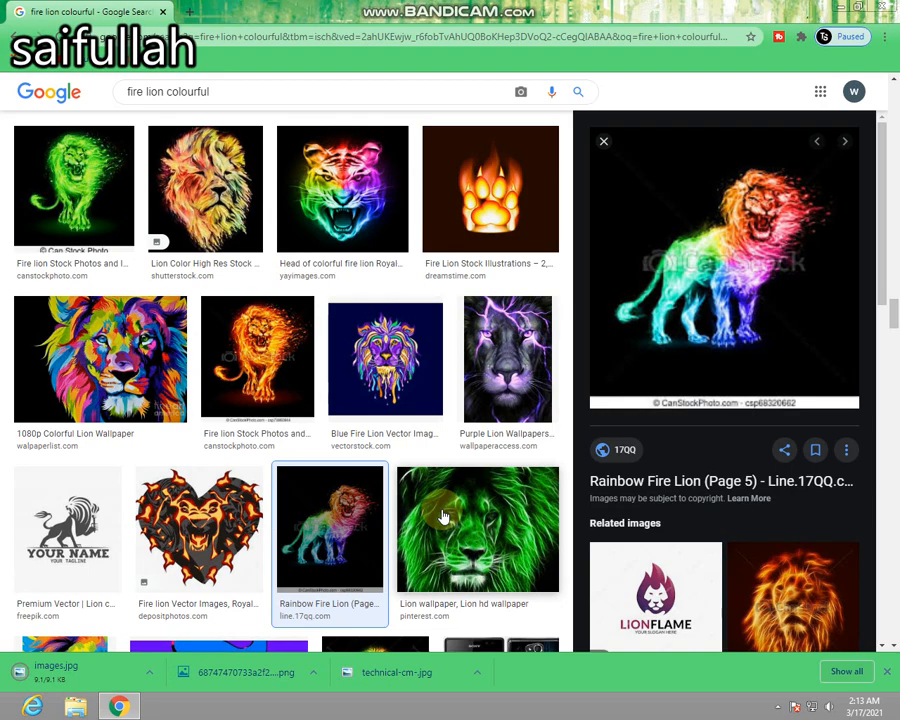
Close the browser, switch to Adobe Photoshop 7.0 and open technical-cm-, images and the letter S picture from New folder.
click(897, 4)
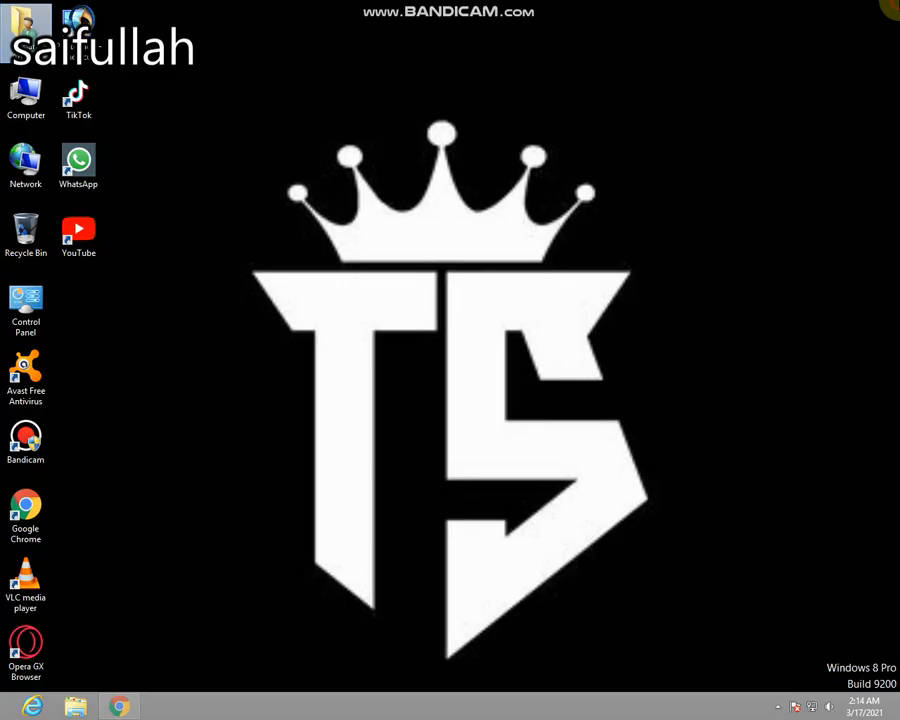
double_click(88, 14)
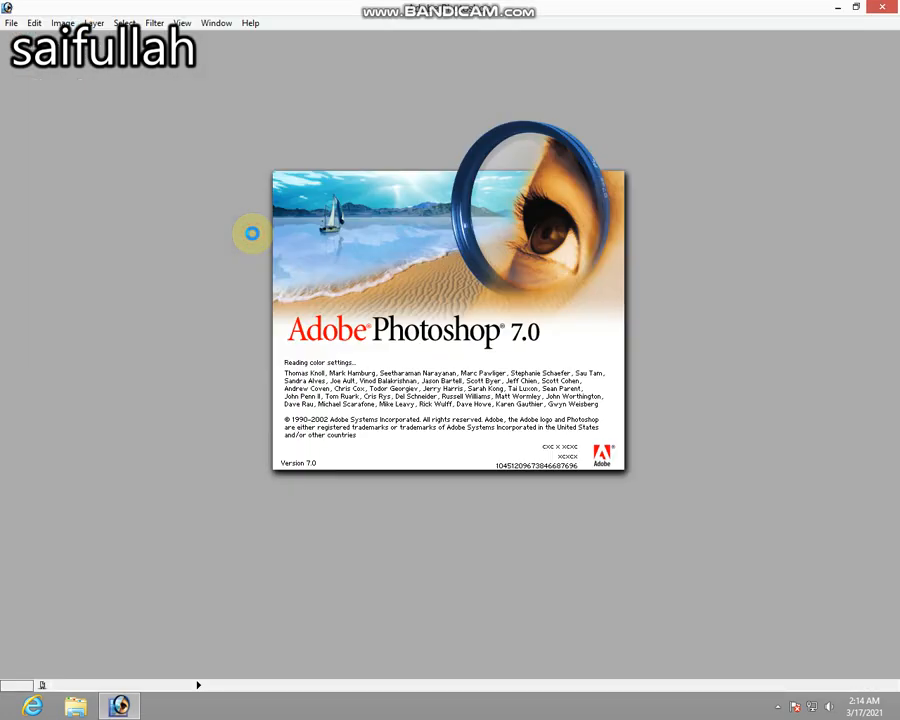
double_click(396, 305)
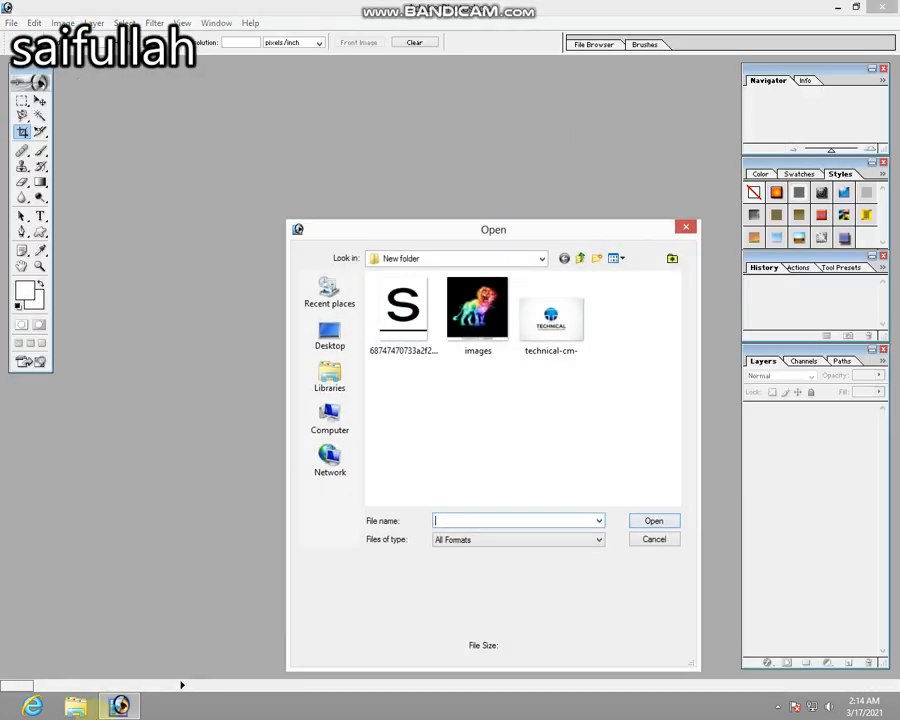
double_click(537, 345)
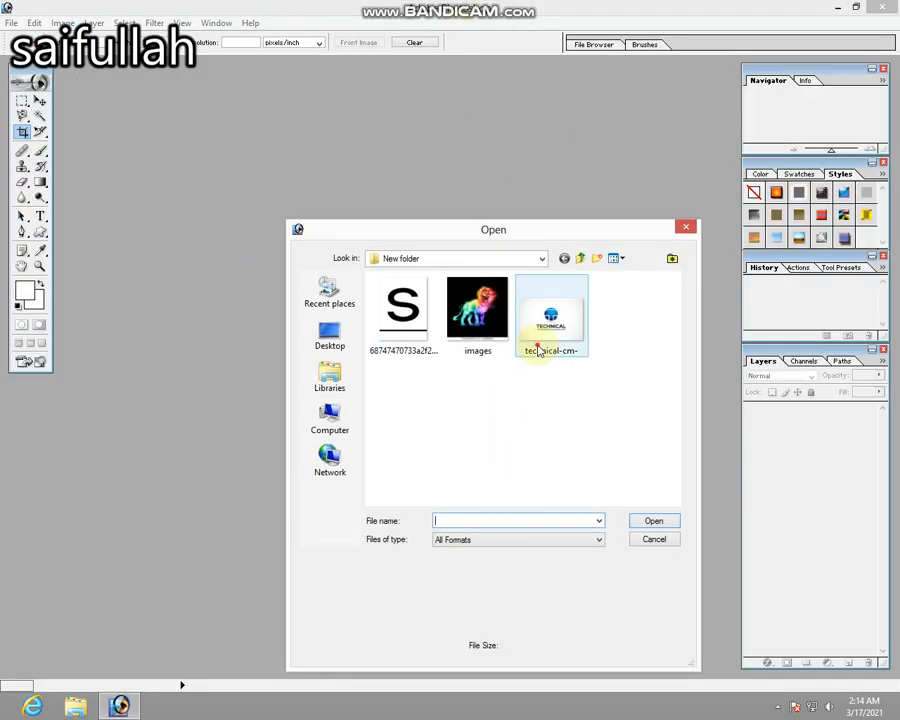
double_click(530, 545)
double_click(476, 305)
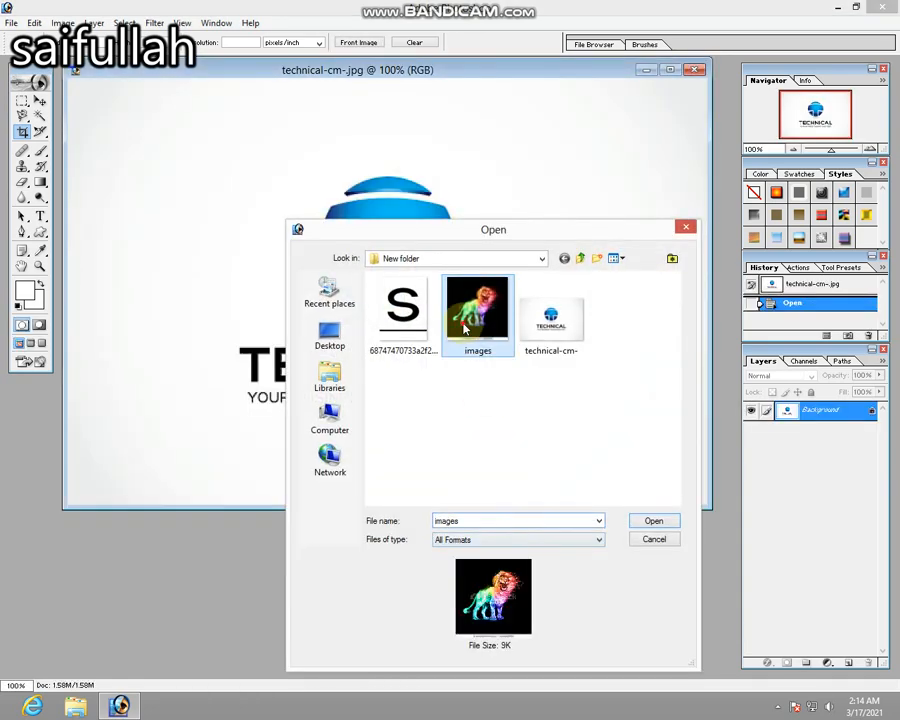
double_click(497, 616)
double_click(408, 322)
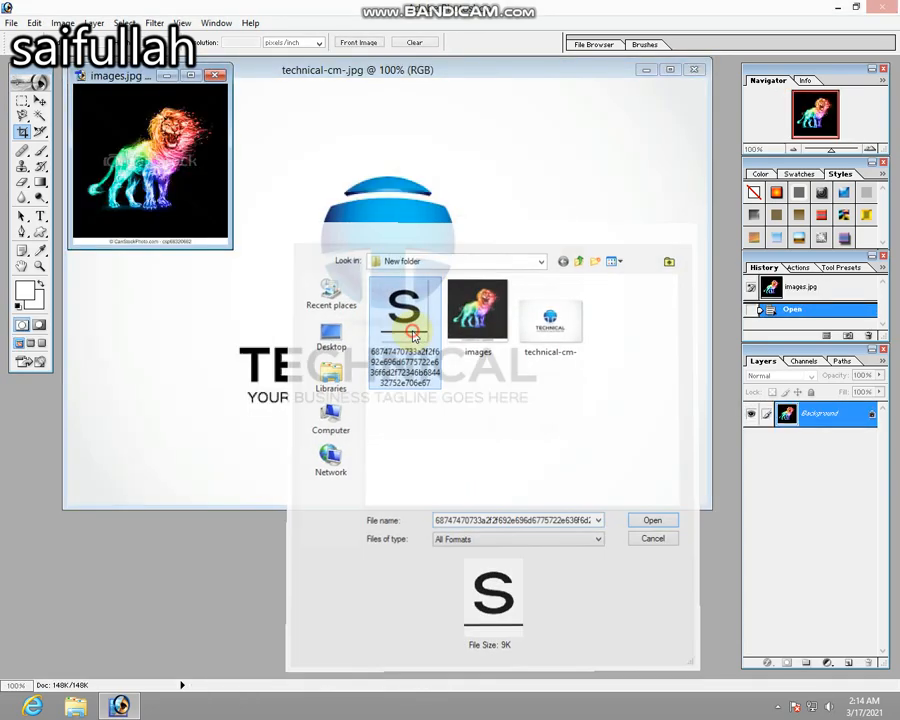
key(Return)
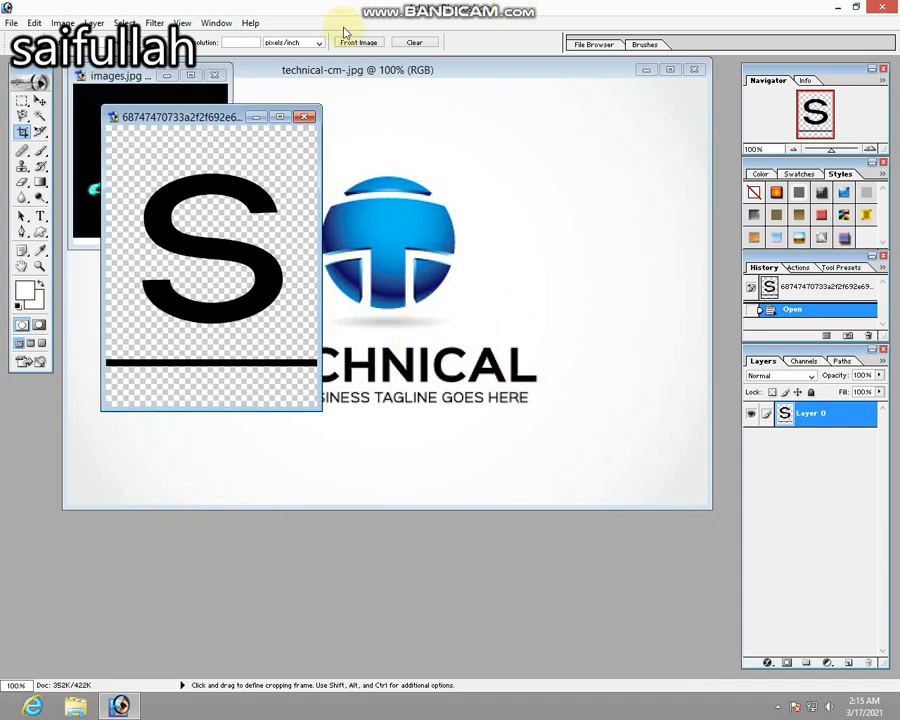
Create a new 640 x 480 pixel RGB document at 72 pixels/inch with white contents.
key(ctrl+n)
click(455, 300)
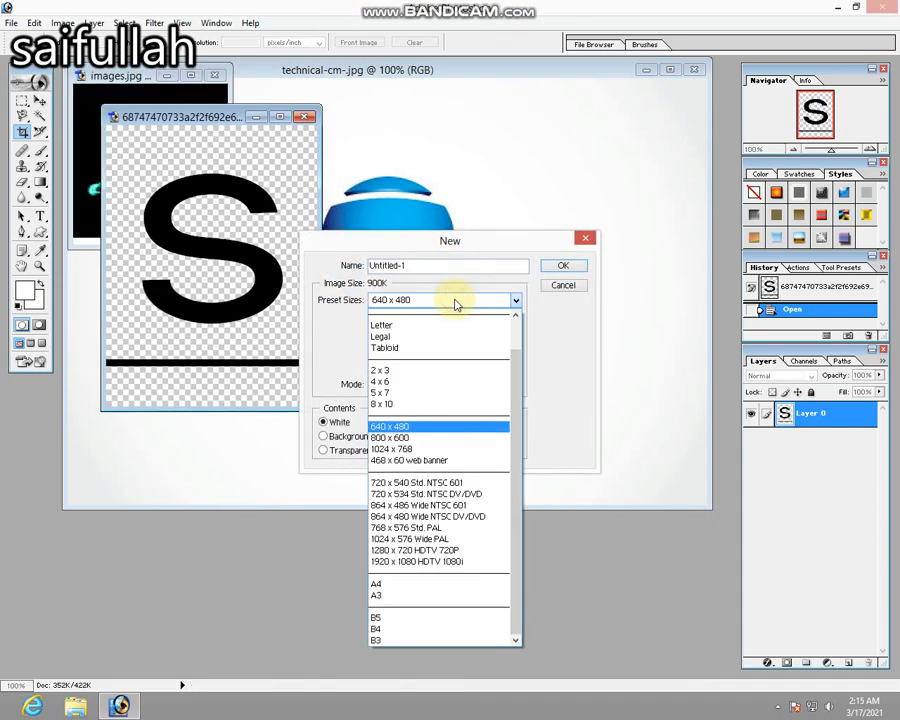
click(457, 302)
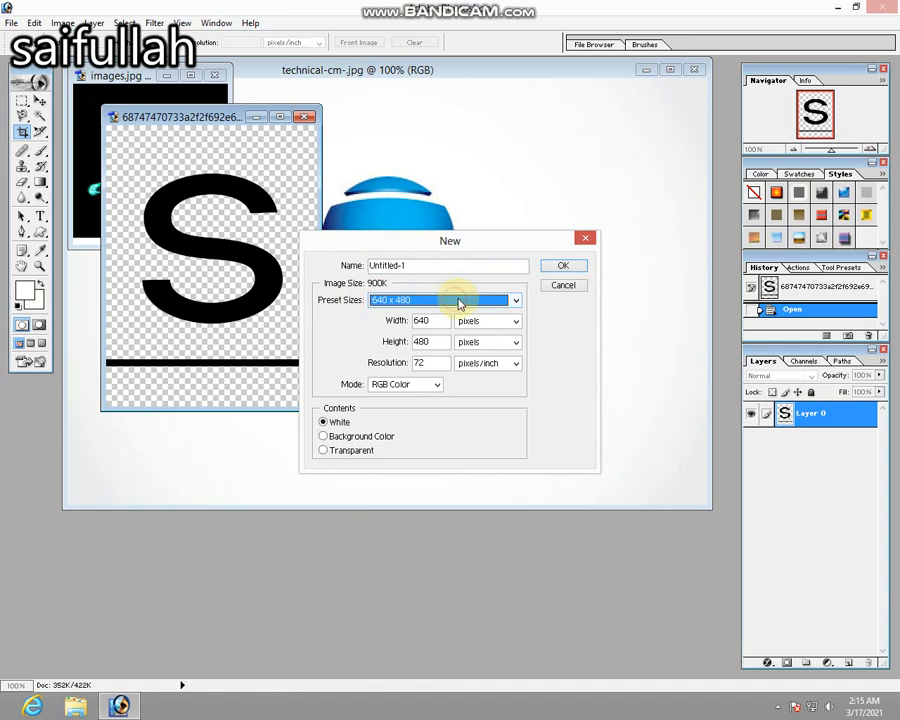
click(564, 266)
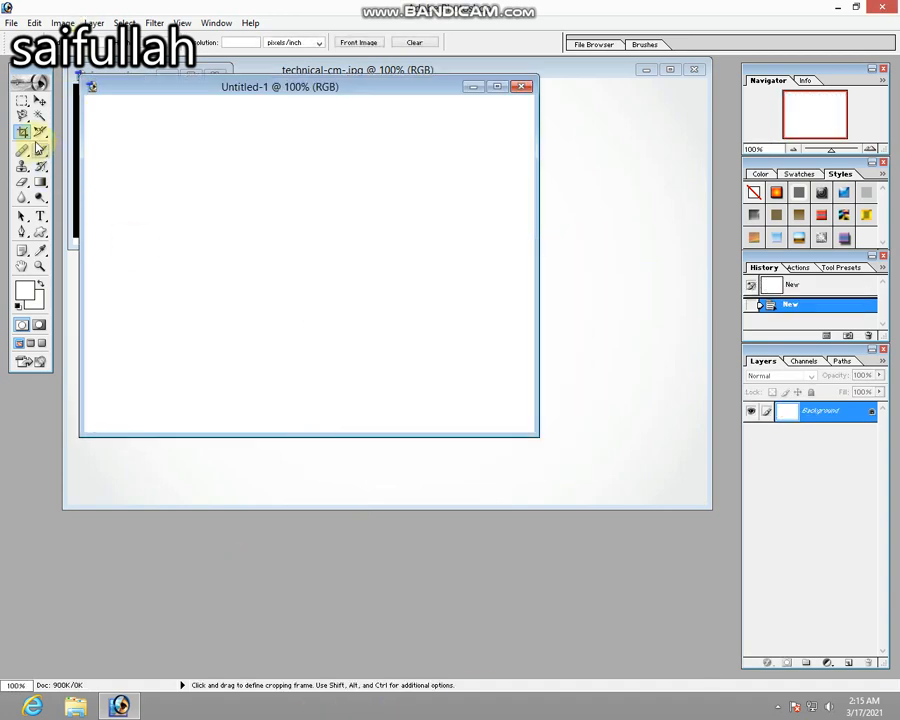
Set the foreground and background colours to black and paint the whole Untitled-1 canvas black with a large brush.
click(39, 151)
click(24, 296)
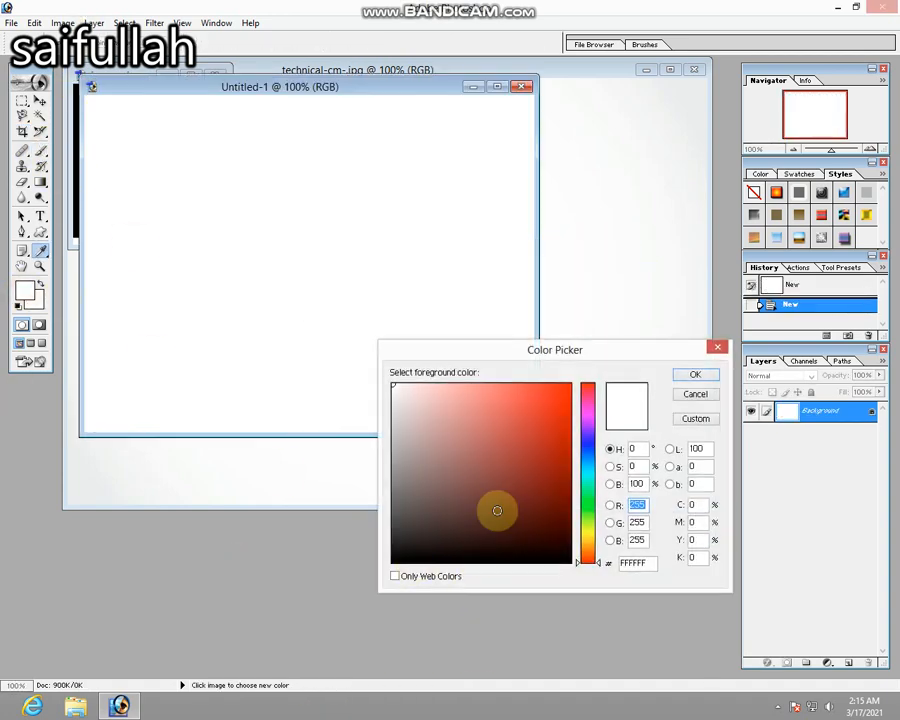
drag(494, 508, 586, 612)
key(Return)
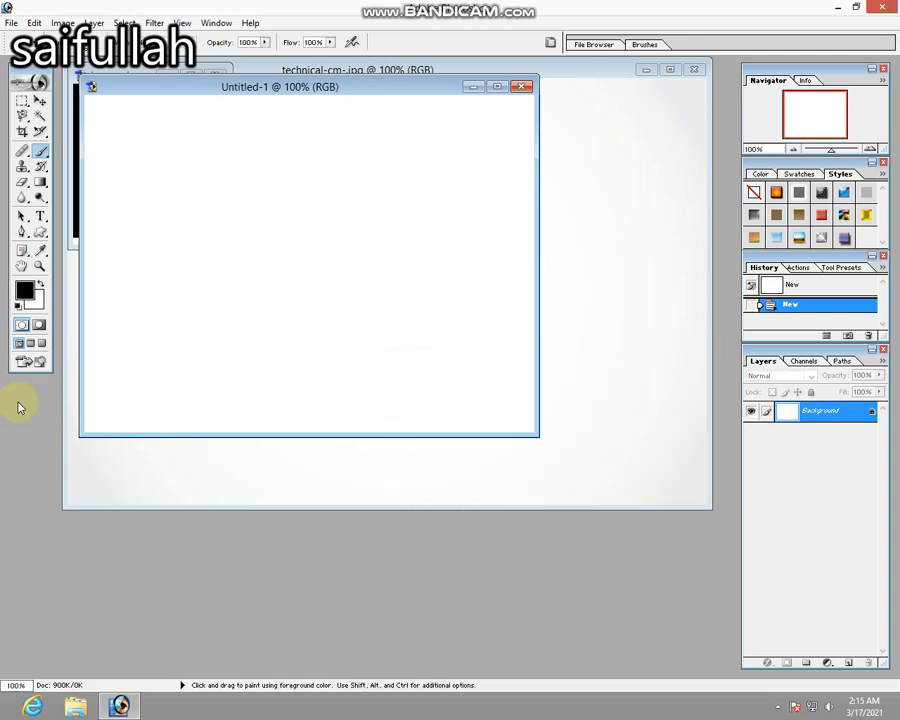
click(35, 302)
key(Return)
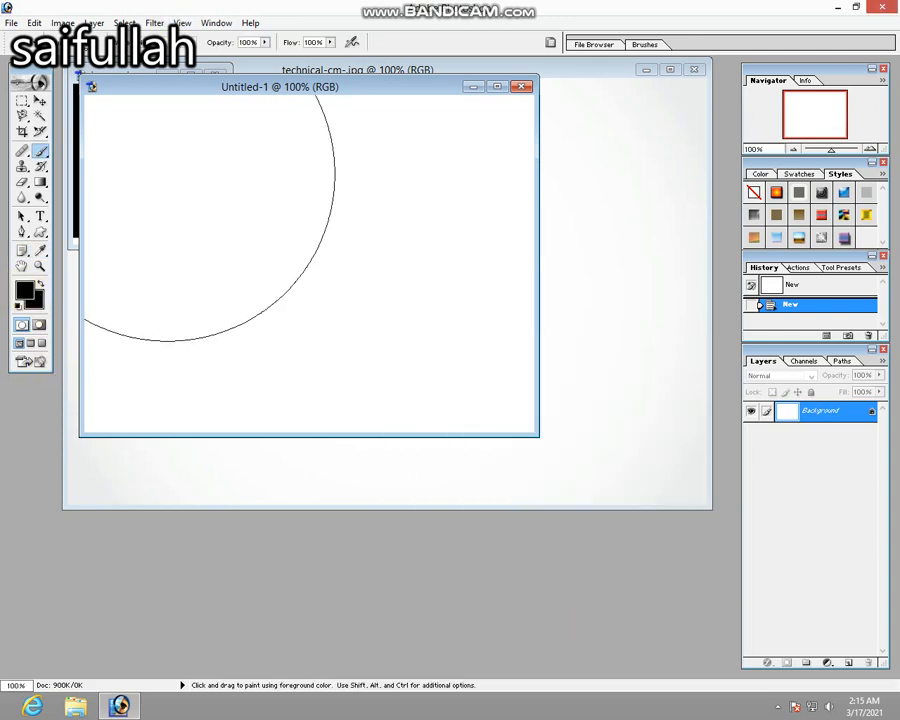
mouse_move(172, 176)
mouse_down()
mouse_move(197, 291)
mouse_move(130, 360)
mouse_move(211, 301)
mouse_move(267, 420)
mouse_move(392, 352)
mouse_move(430, 345)
mouse_up()
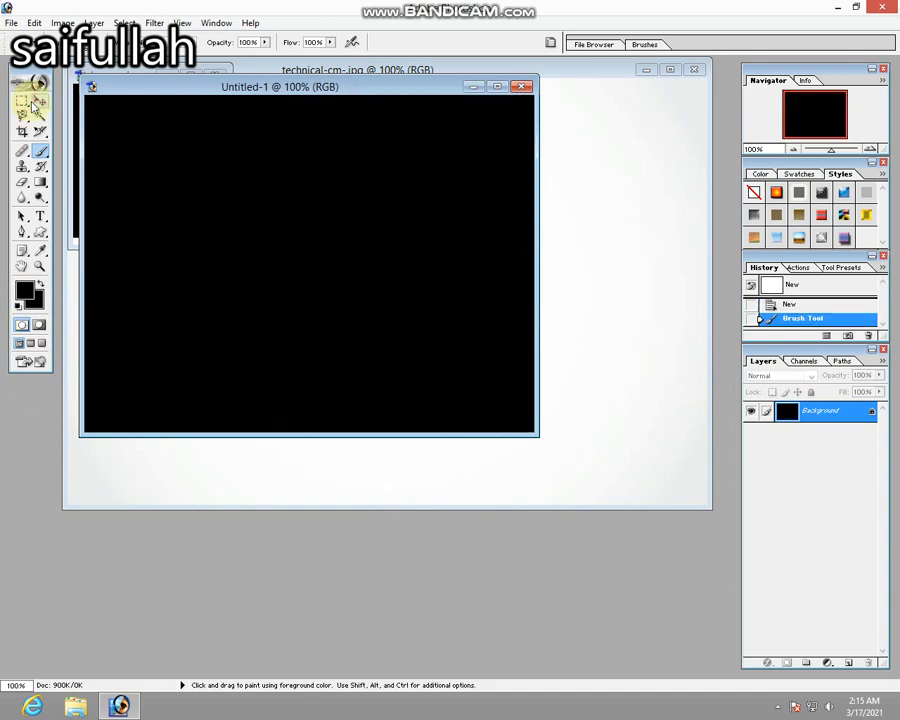
Move the Untitled-1 window clear of the source images and select the lion in images.jpg with a rectangular marquee, excluding the copyright strip.
click(39, 102)
drag(184, 88, 282, 301)
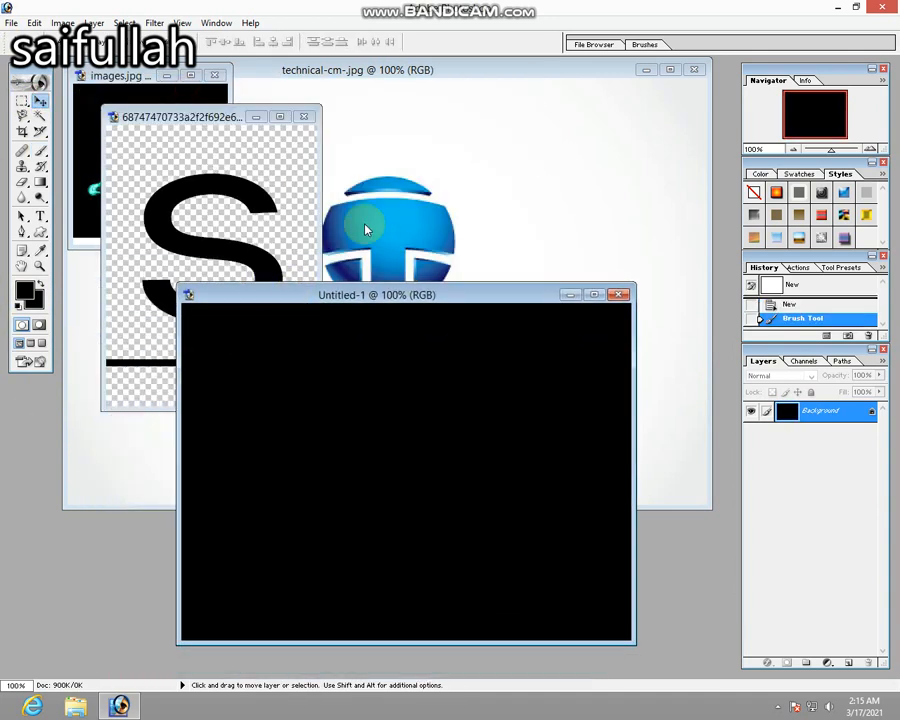
click(95, 115)
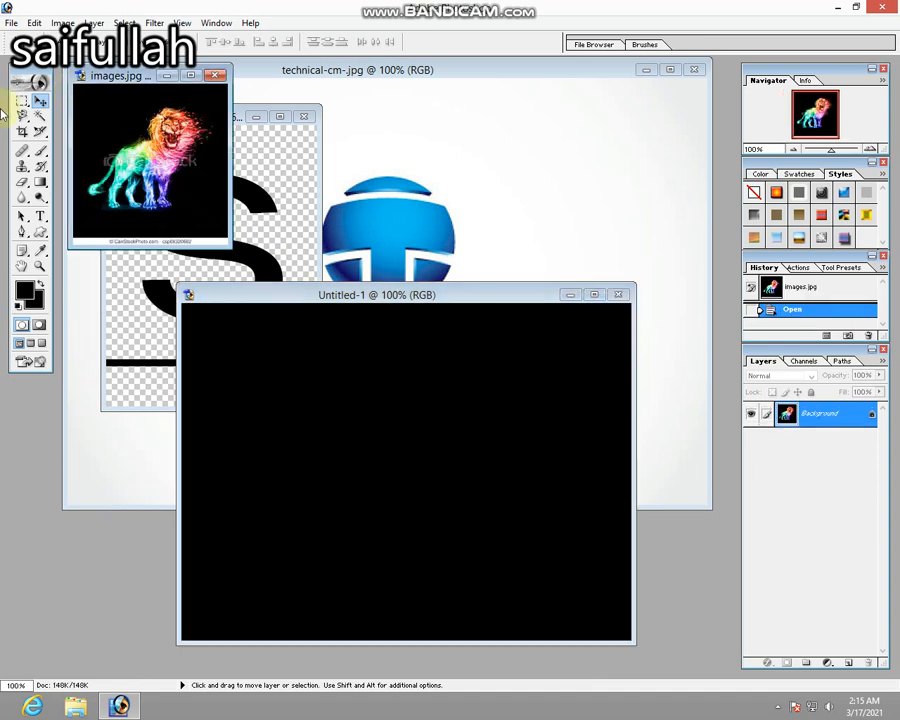
click(21, 102)
double_click(97, 76)
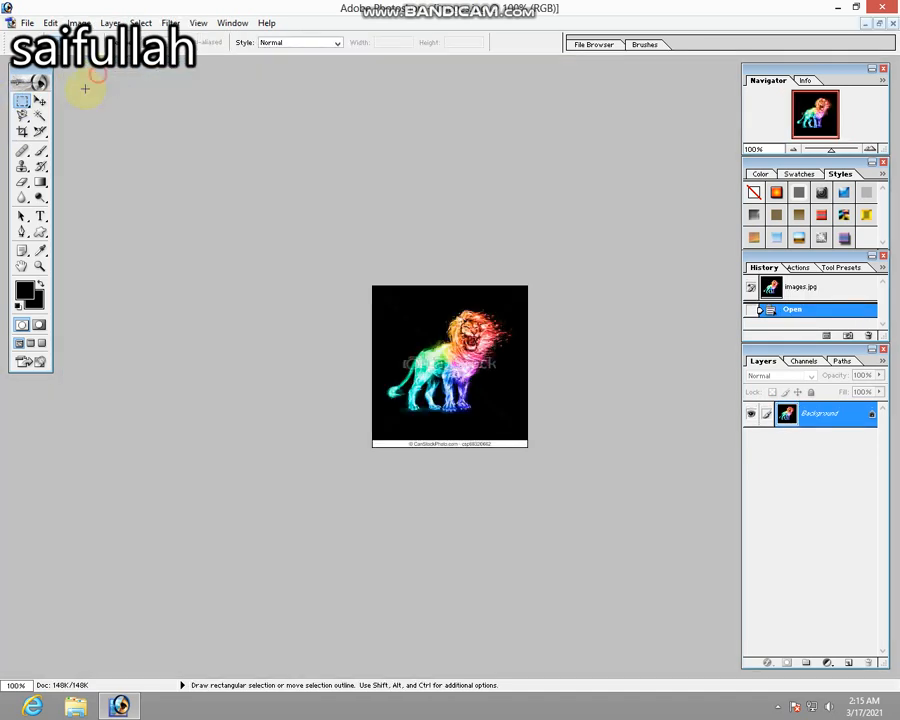
drag(383, 295, 512, 416)
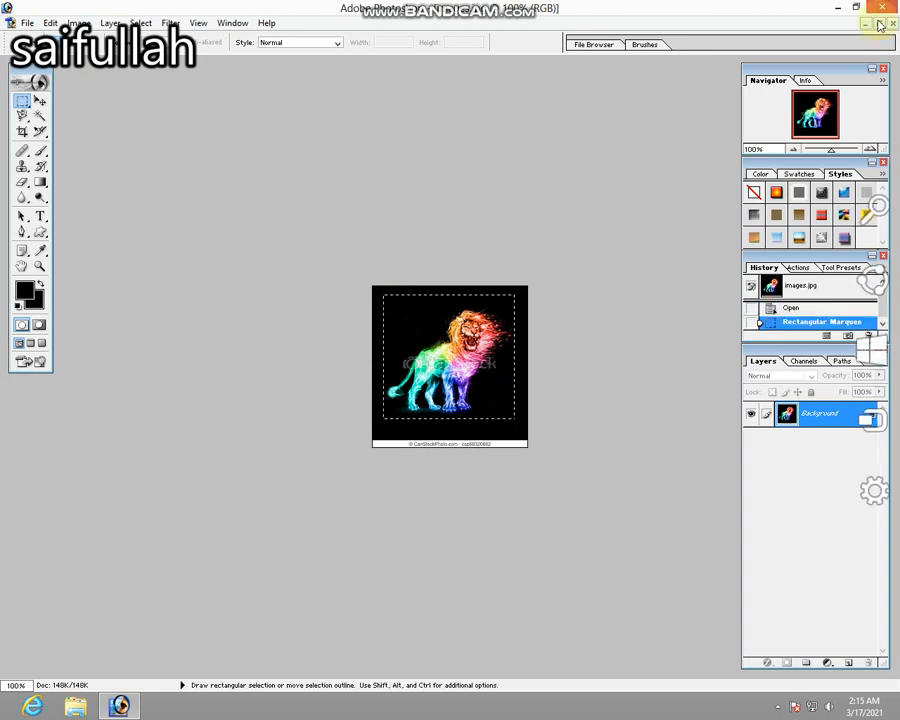
Copy the selected lion from images.jpg into the middle of the black Untitled-1 canvas with the Move tool.
click(879, 22)
click(38, 102)
drag(126, 125, 447, 505)
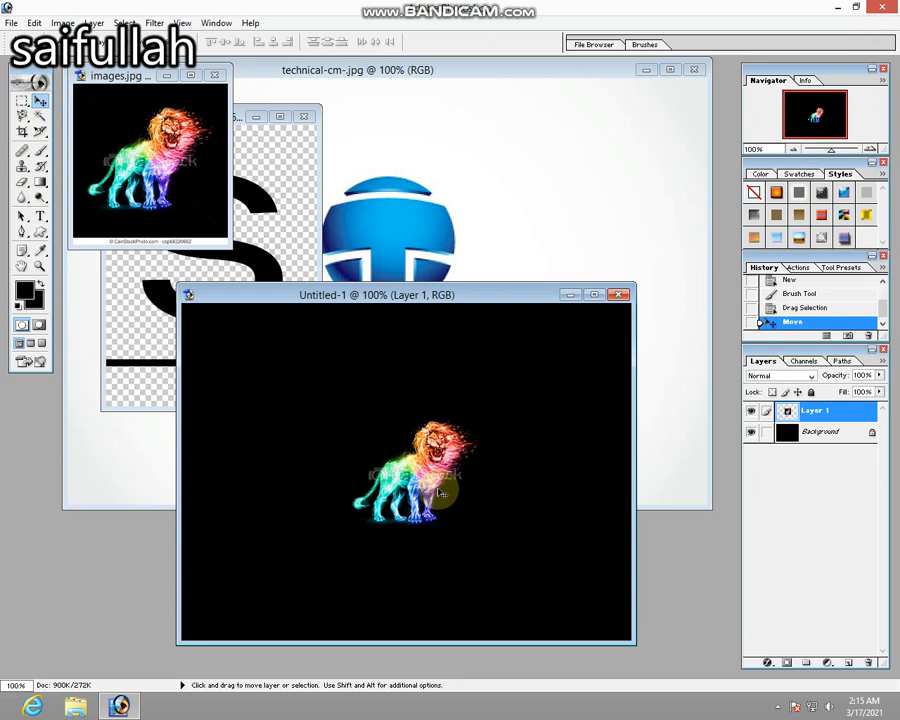
Enlarge the lion layer with Free Transform and place it in the upper-left part of the Untitled-1 canvas.
key(ctrl+t)
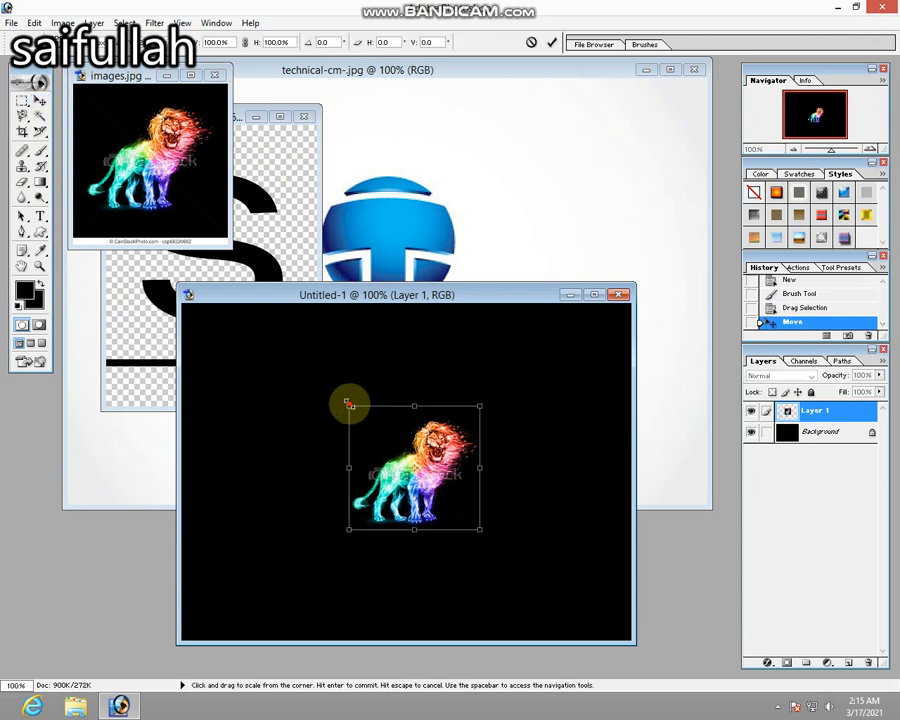
drag(349, 407, 214, 364)
key(Return)
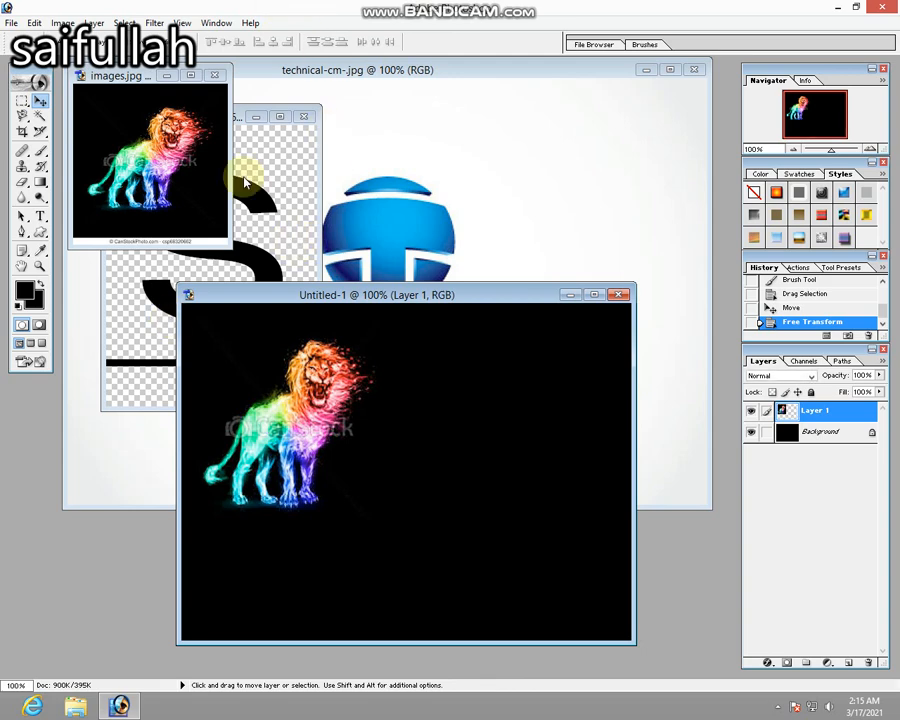
Close images.jpg and bring the letter S picture to the front.
click(217, 75)
click(240, 170)
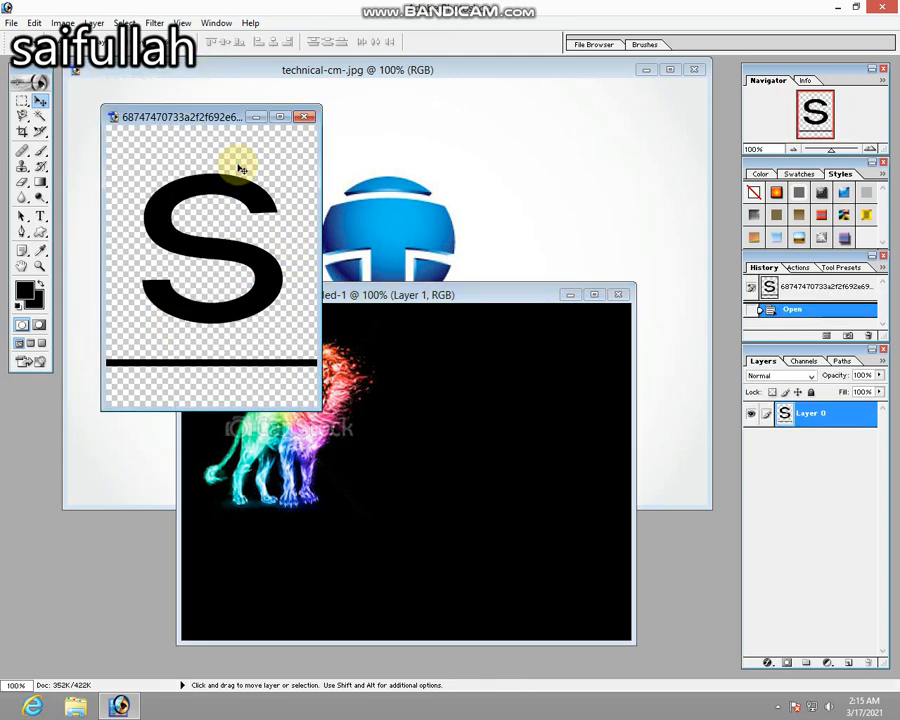
right_click(243, 204)
click(244, 204)
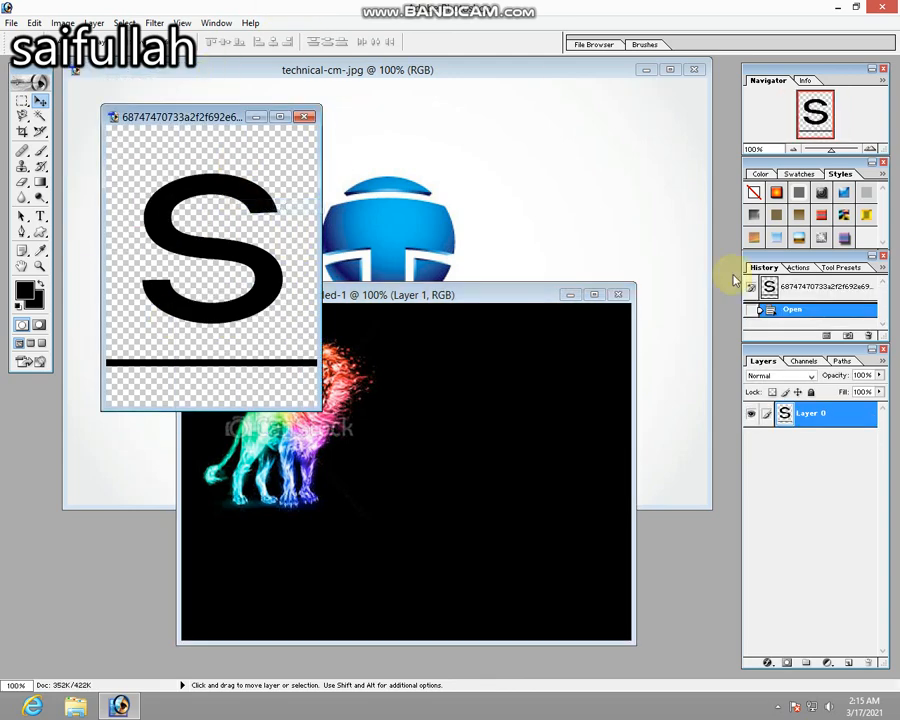
click(798, 268)
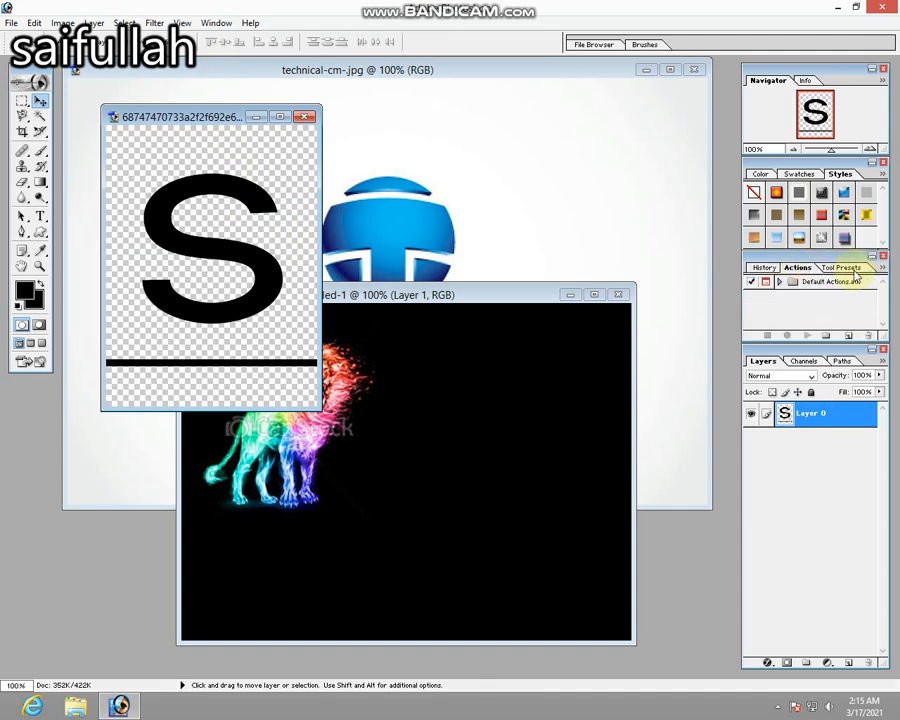
click(852, 270)
click(763, 268)
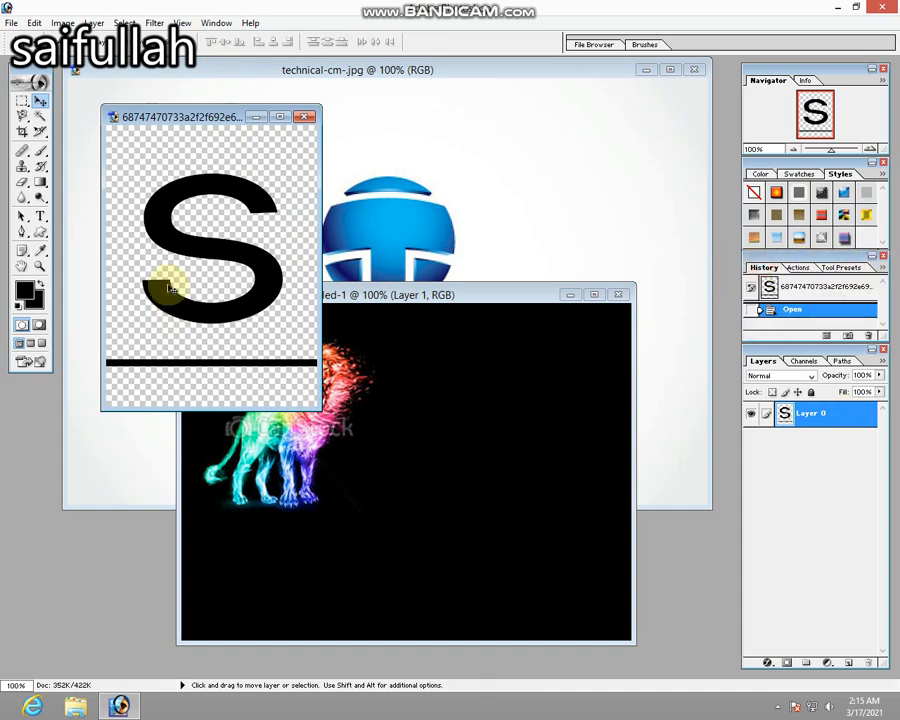
Copy the letter S layer from its source picture onto the Untitled-1 canvas, just right of the lion.
right_click(226, 246)
click(250, 251)
drag(228, 251, 422, 450)
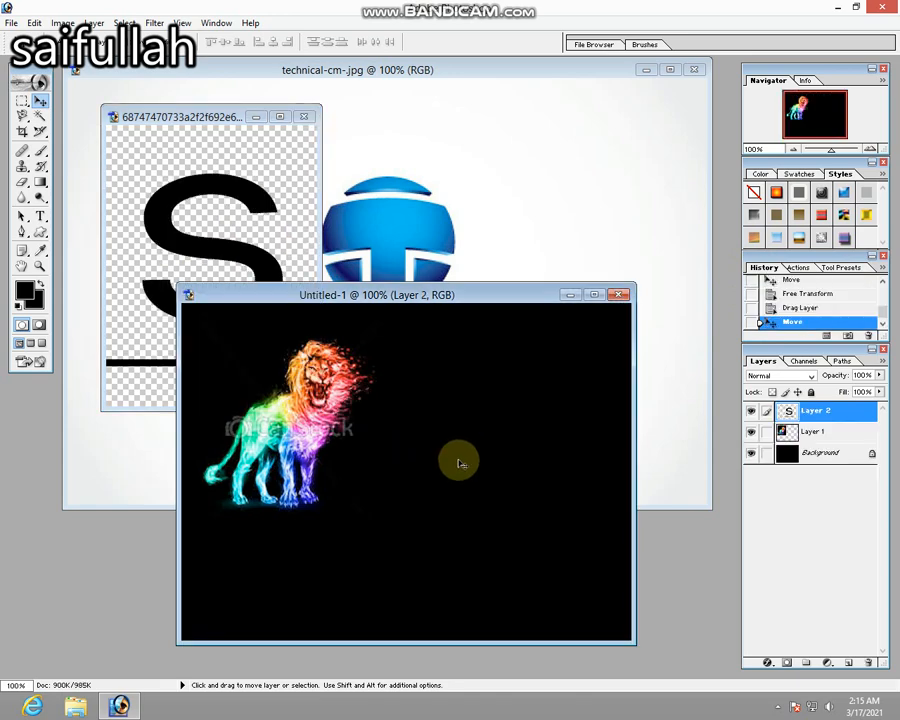
Apply the white Color Overlay style preset to the S layer in Untitled-1.
click(799, 268)
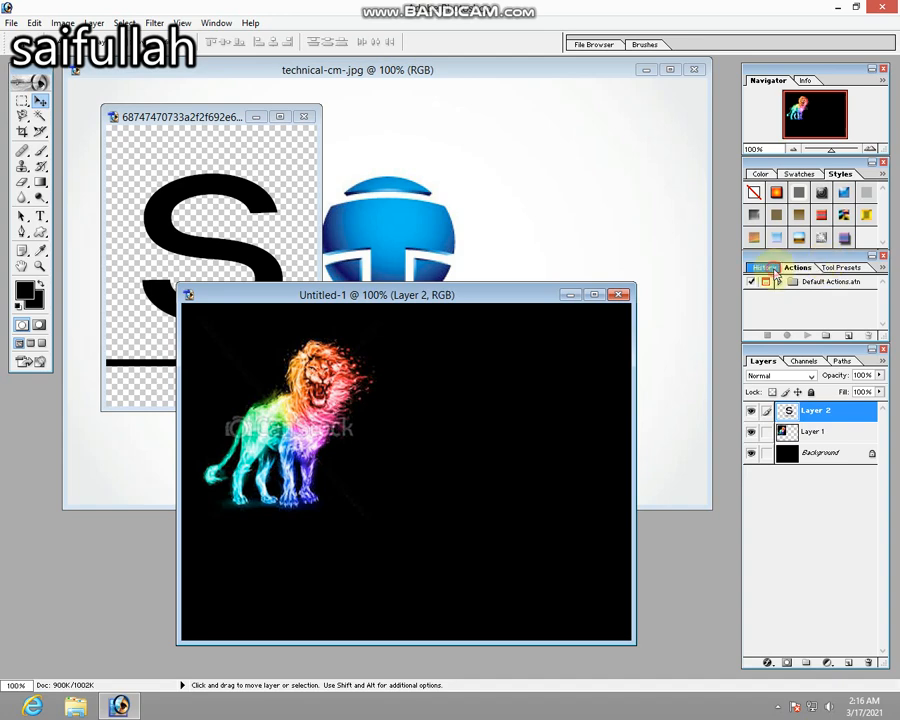
click(766, 268)
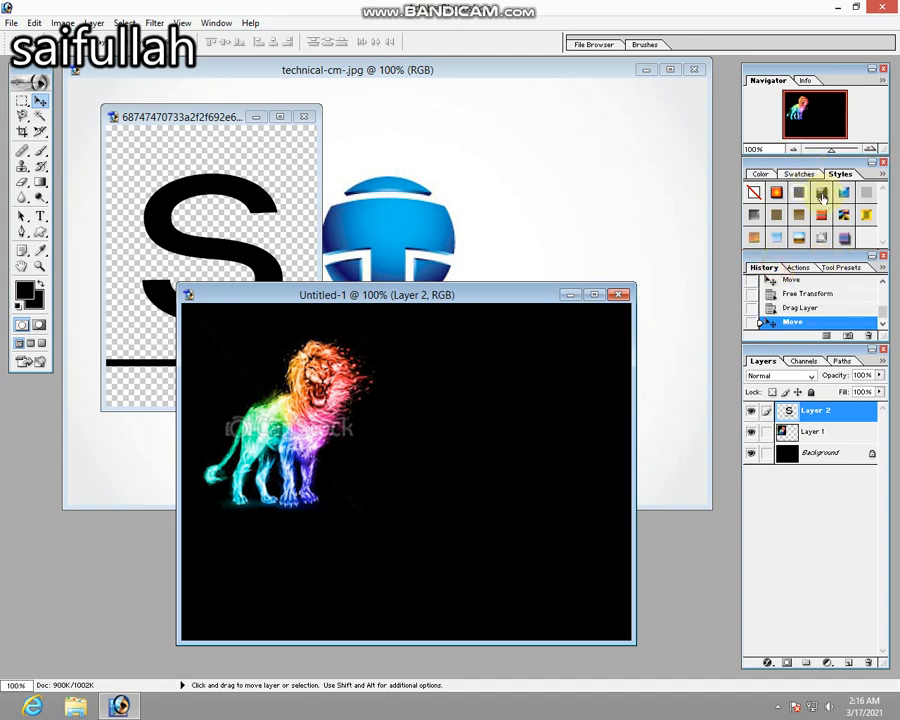
click(822, 196)
click(798, 174)
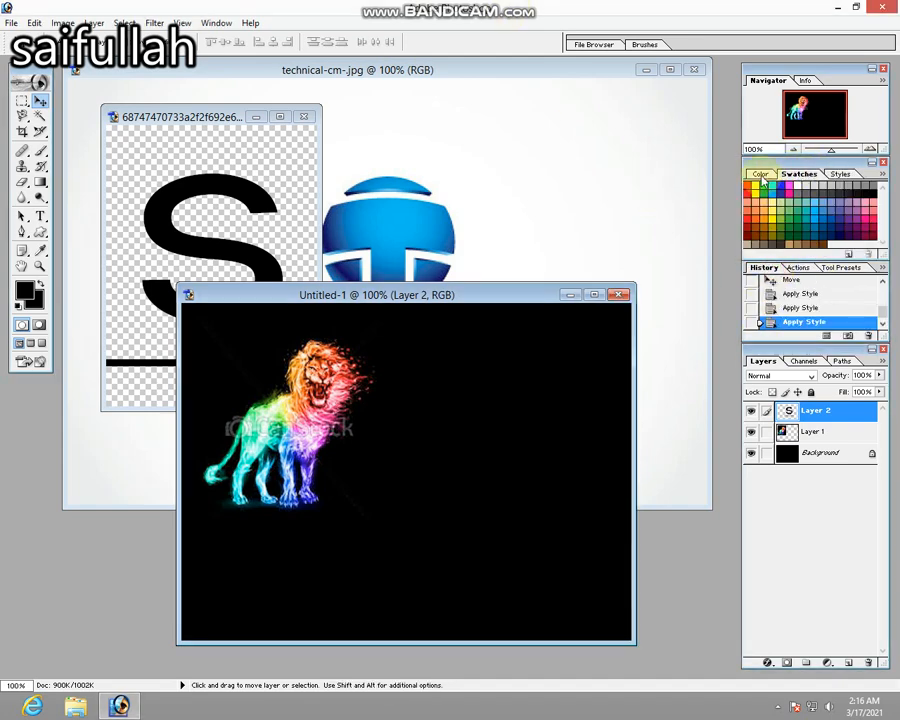
click(761, 175)
click(834, 175)
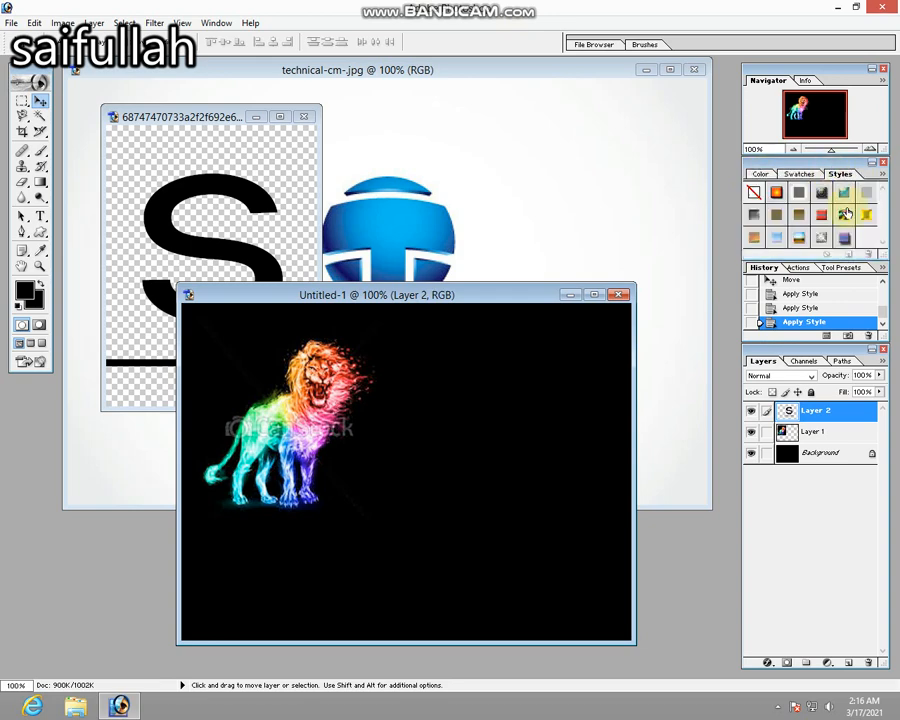
click(866, 194)
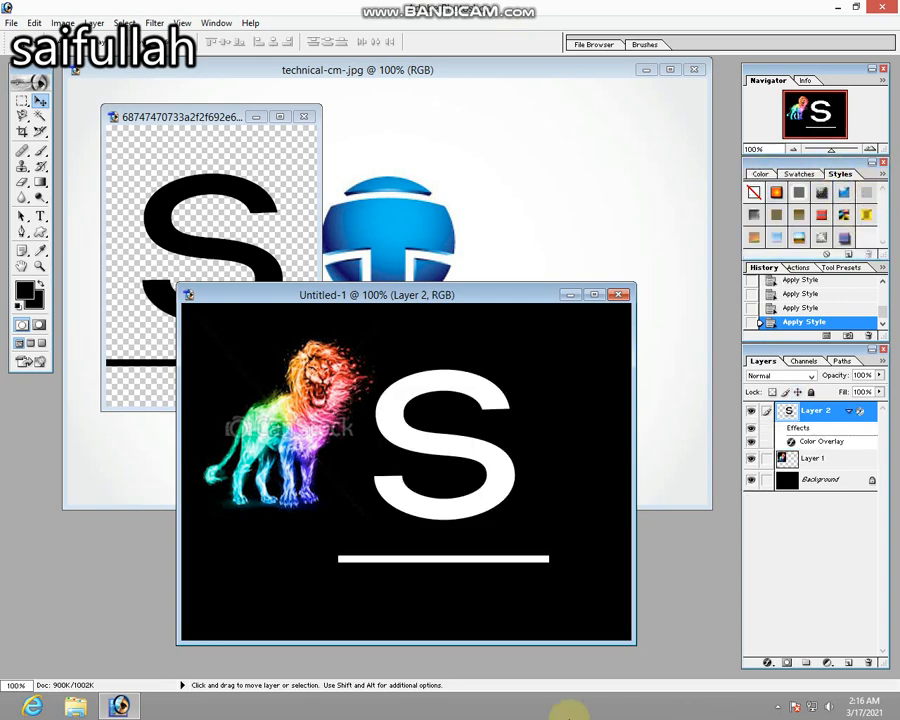
Make the S layer narrower and taller with Free Transform, and erase the horizontal bar beneath the letter.
right_click(497, 479)
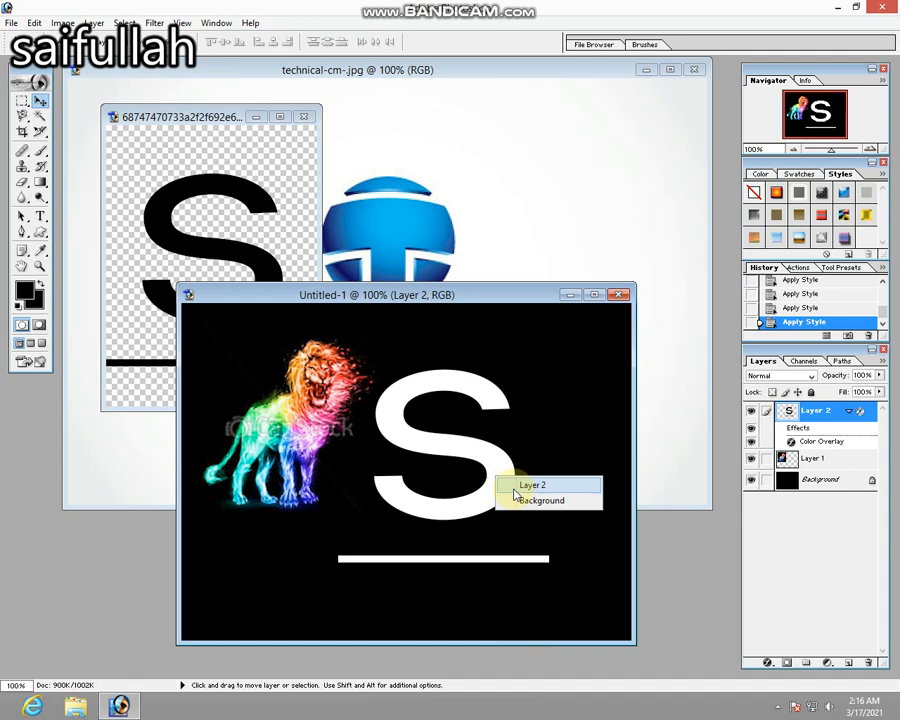
click(515, 487)
key(ctrl+t)
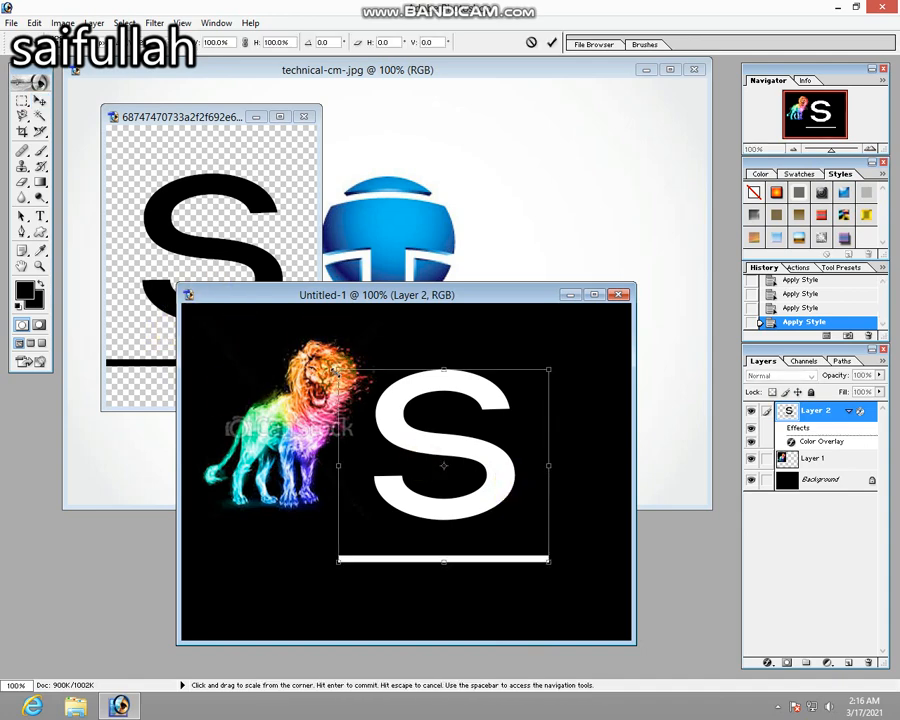
drag(344, 369, 382, 329)
drag(452, 392, 434, 425)
key(Return)
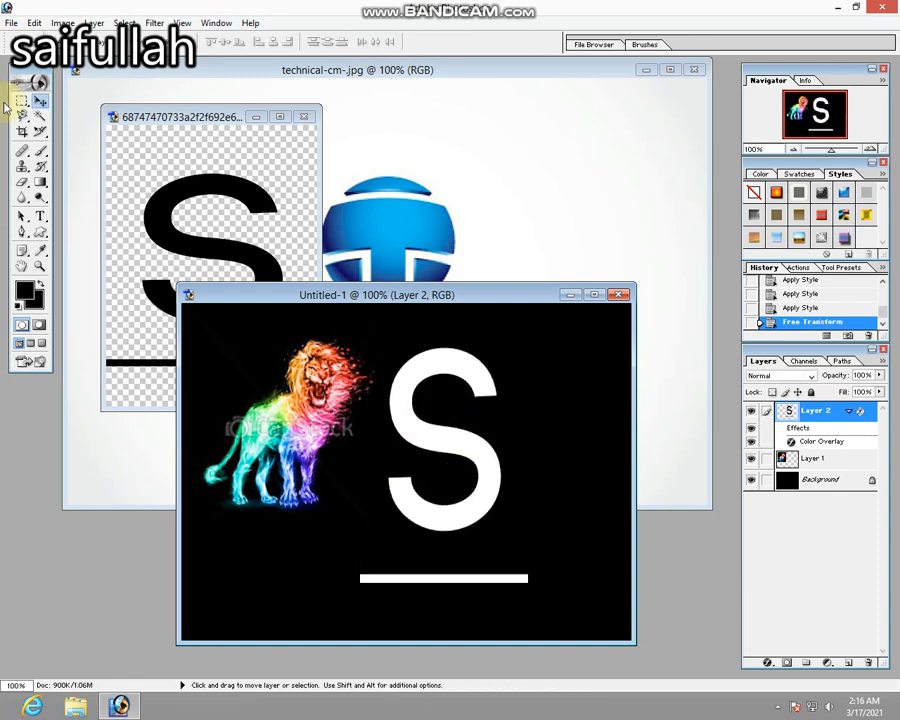
click(22, 183)
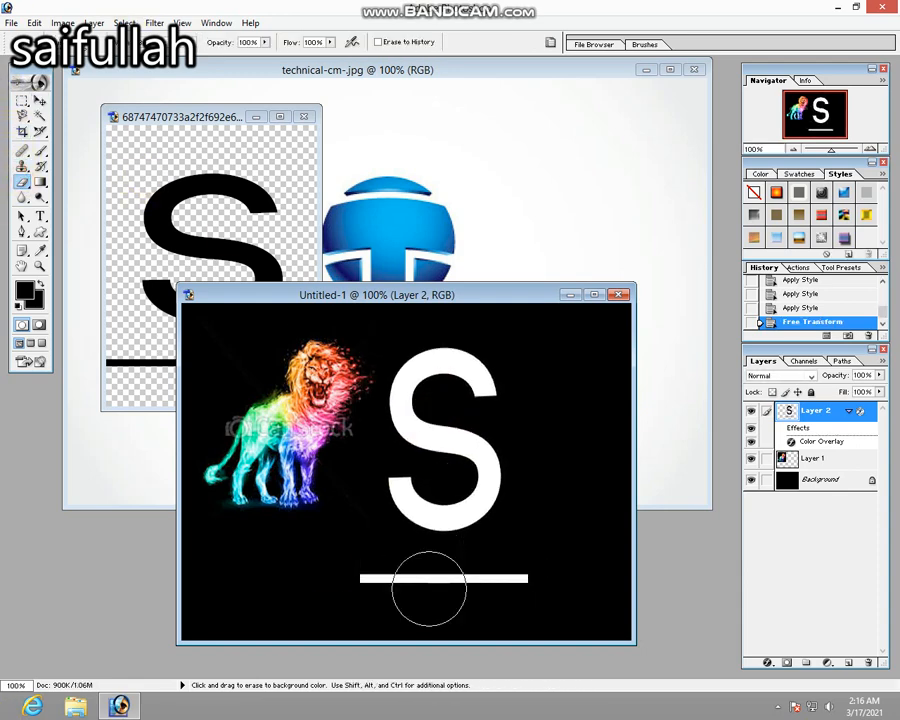
drag(351, 585, 548, 587)
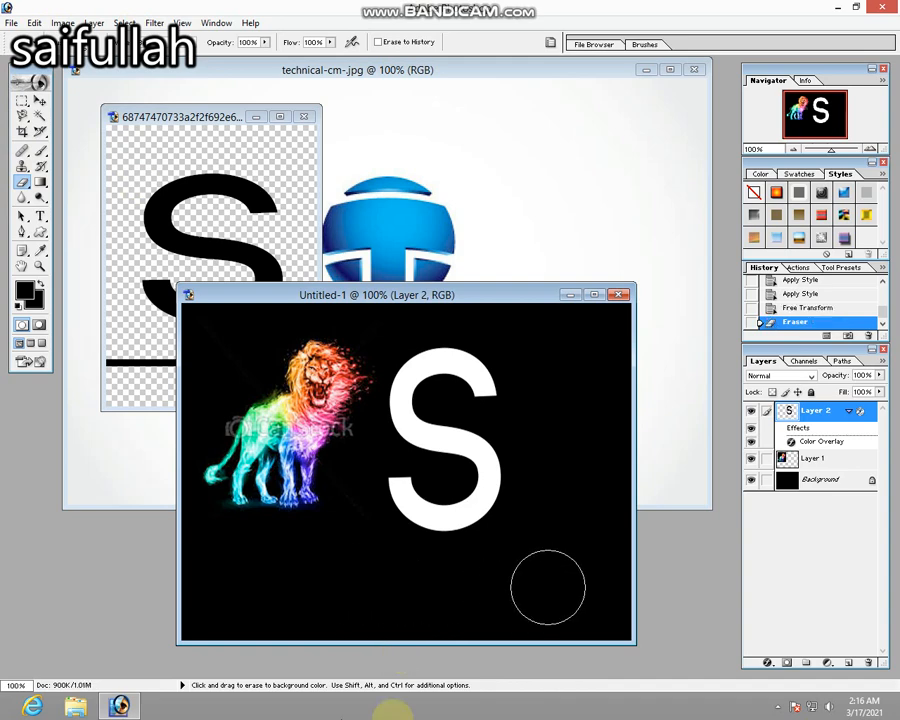
Scale the S to about 82.6% width and 103.8% height, and move it up close beside the lion.
click(40, 101)
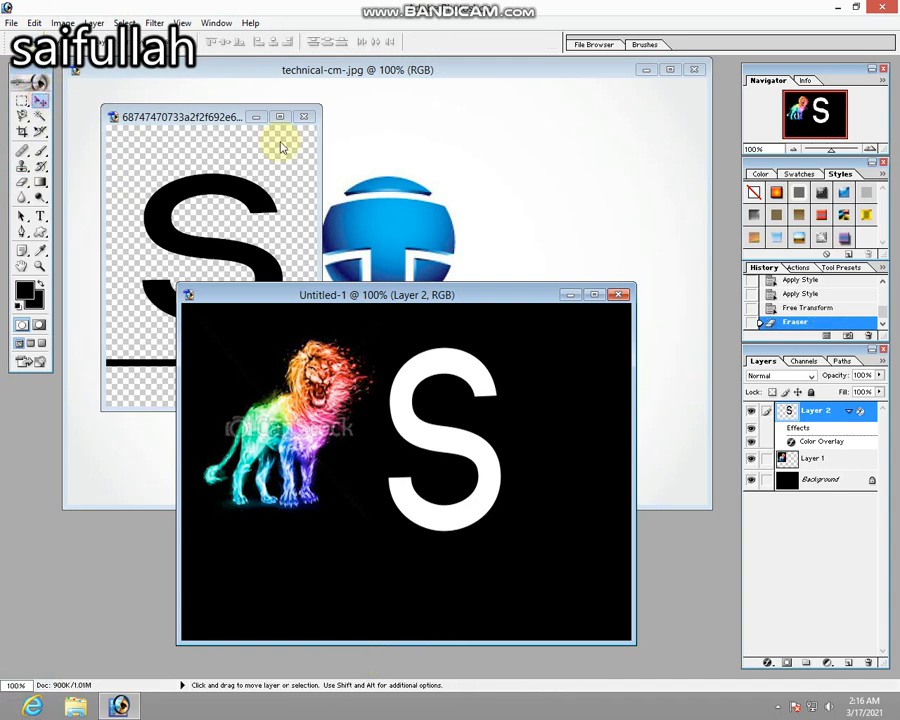
right_click(497, 450)
click(502, 458)
key(ctrl+t)
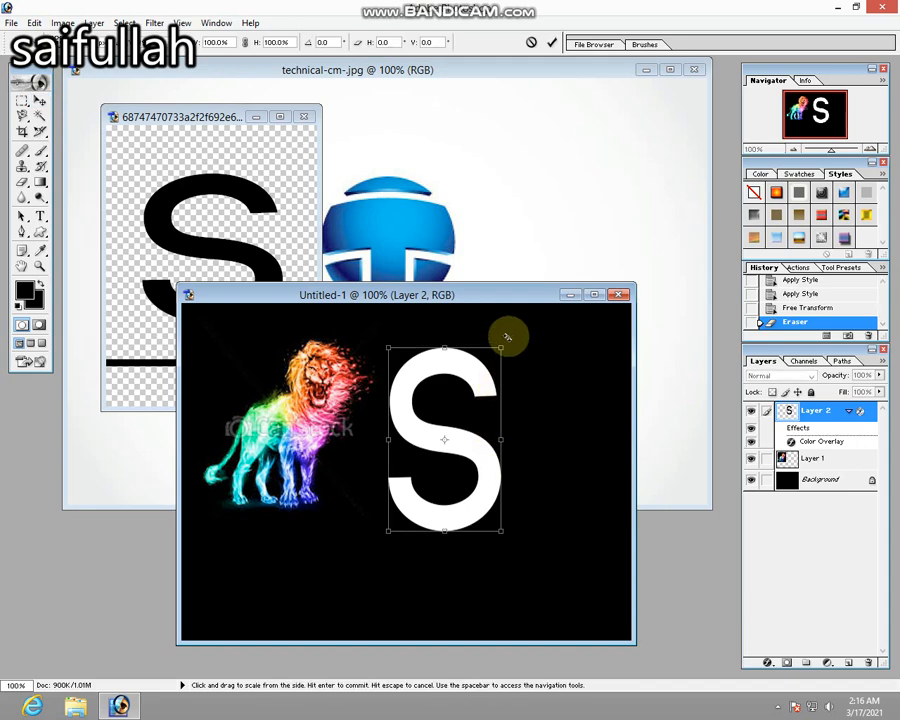
drag(507, 337, 484, 332)
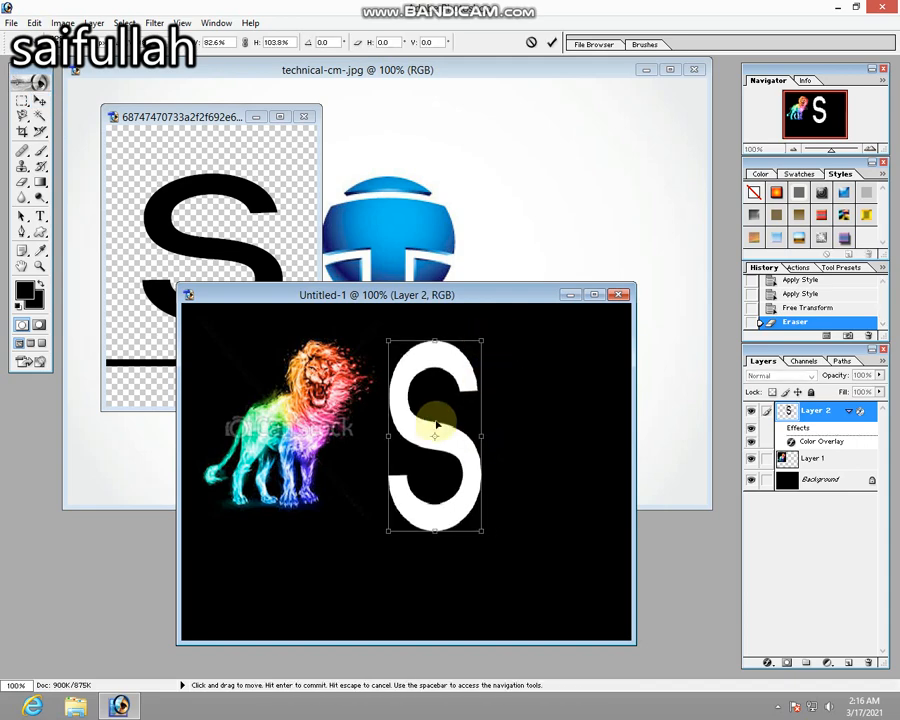
drag(418, 435, 402, 420)
key(Return)
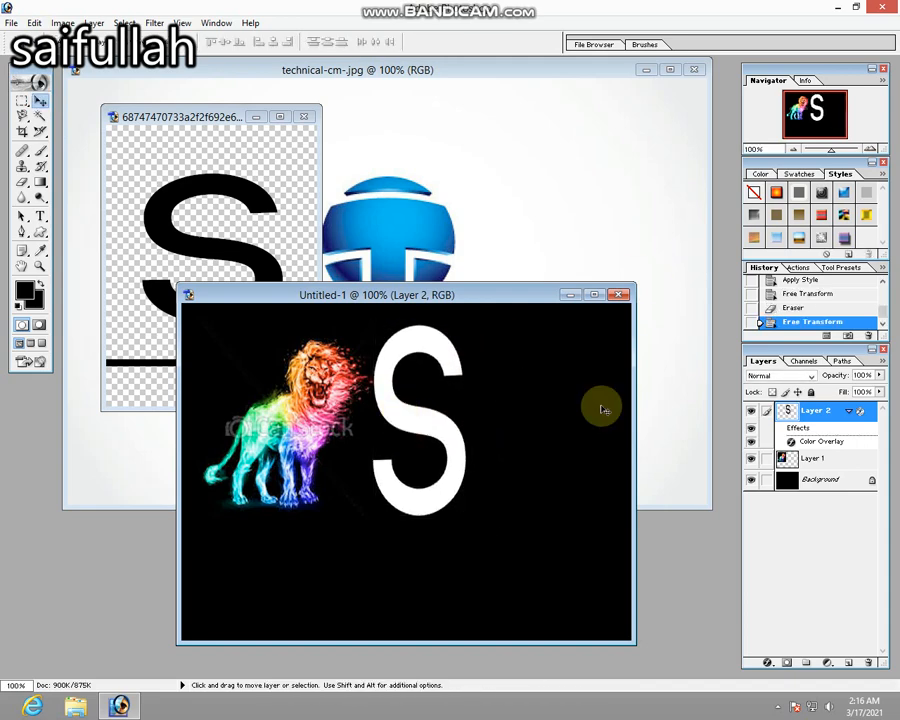
Select the word TECHNICAL in technical-cm-.jpg with a rectangular marquee and copy it into Untitled-1 below the lion and the S.
click(345, 243)
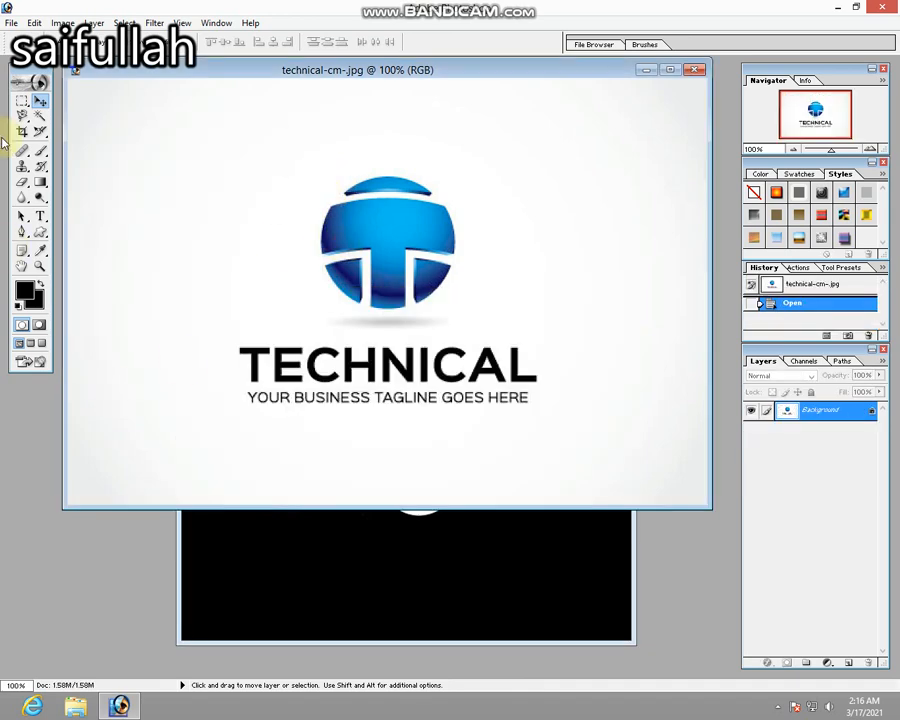
click(20, 103)
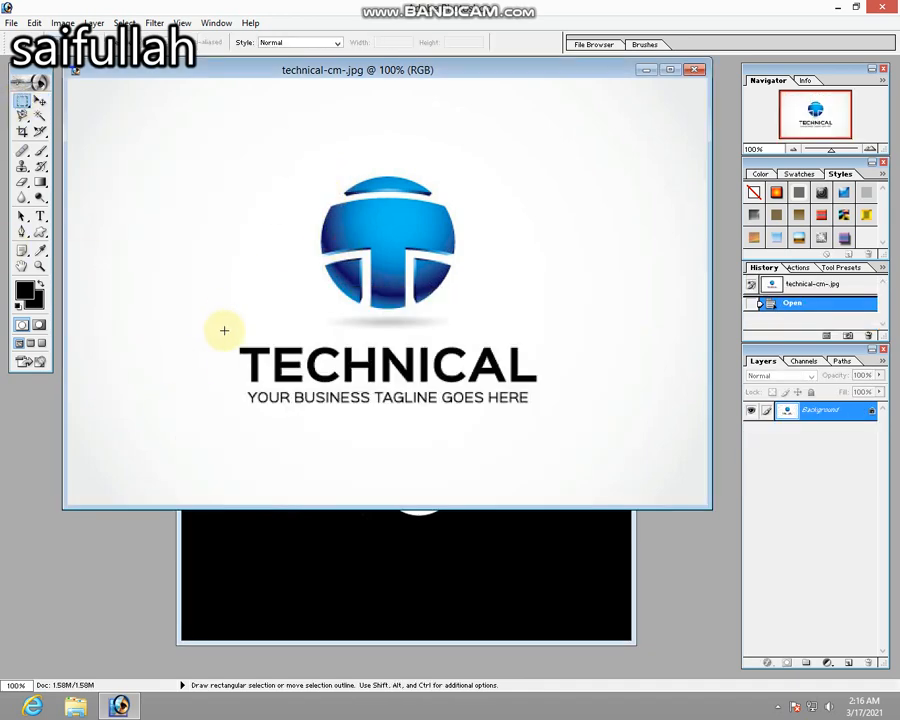
drag(243, 352, 578, 383)
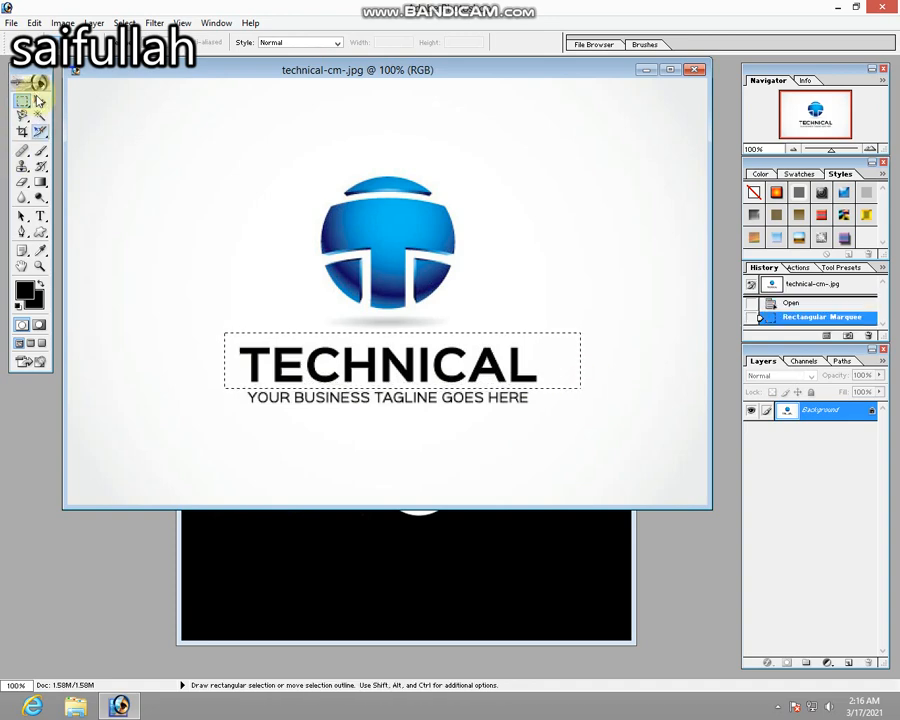
click(40, 101)
drag(405, 369, 375, 563)
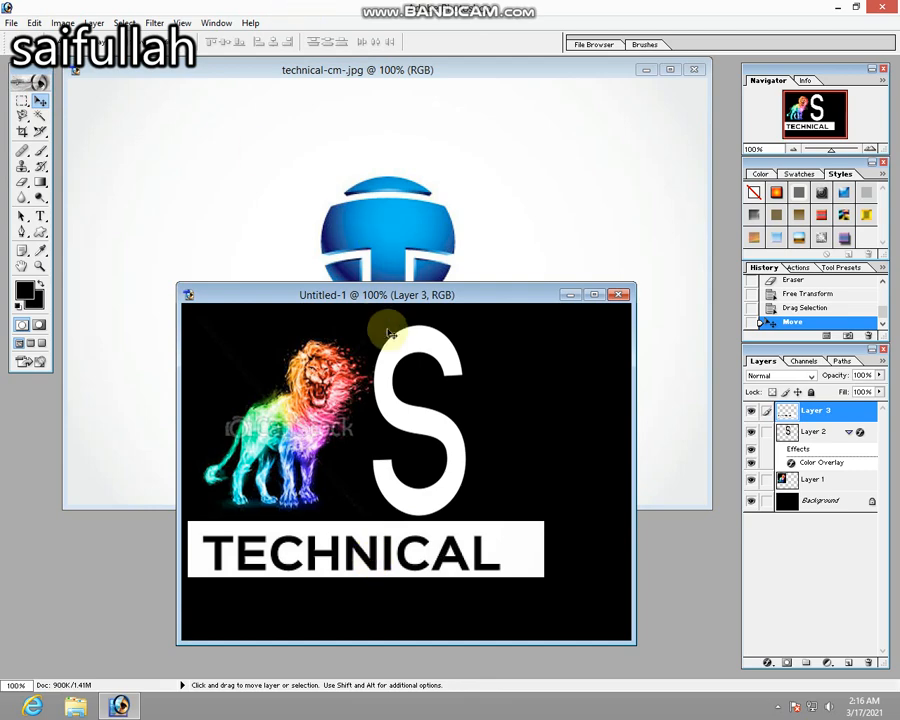
Scale the TECHNICAL layer to about 49.9% width and 67.5% height, and place it directly under the lion.
key(ctrl+r)
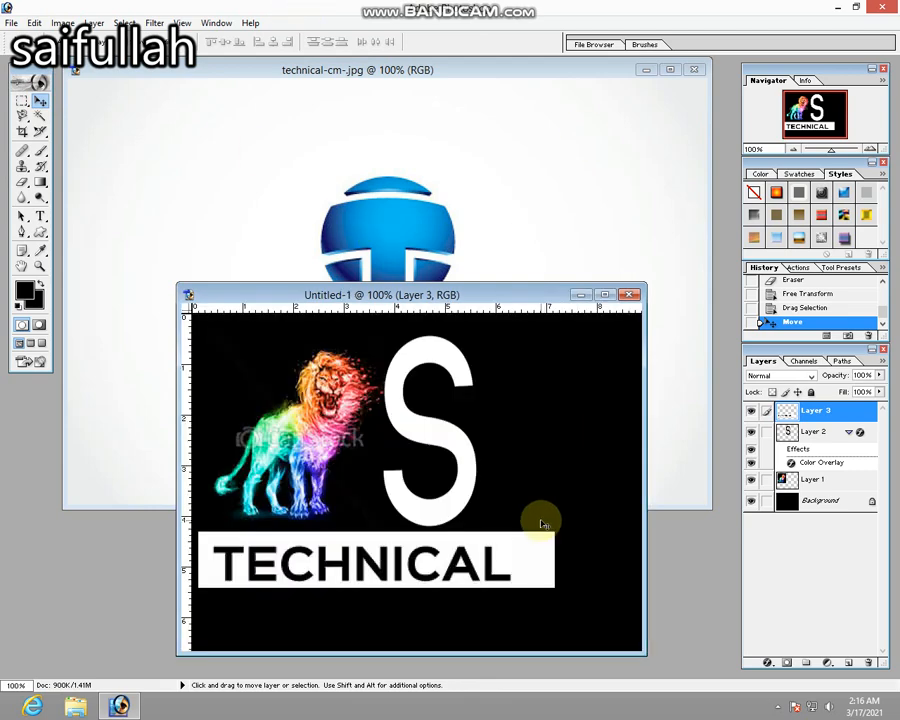
key(ctrl+r)
key(ctrl+t)
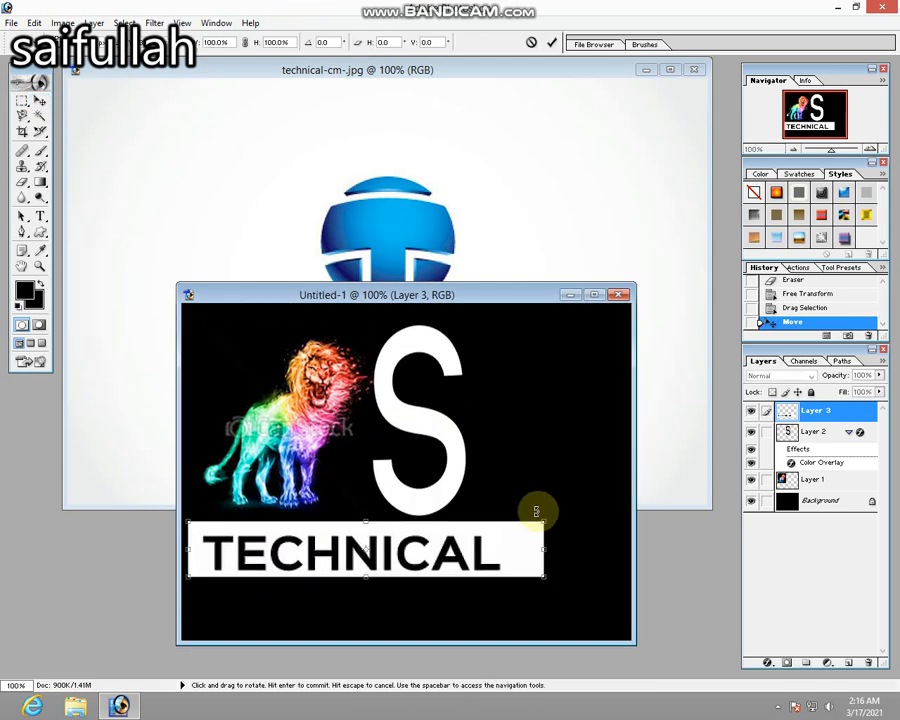
drag(540, 521, 365, 540)
drag(354, 556, 354, 543)
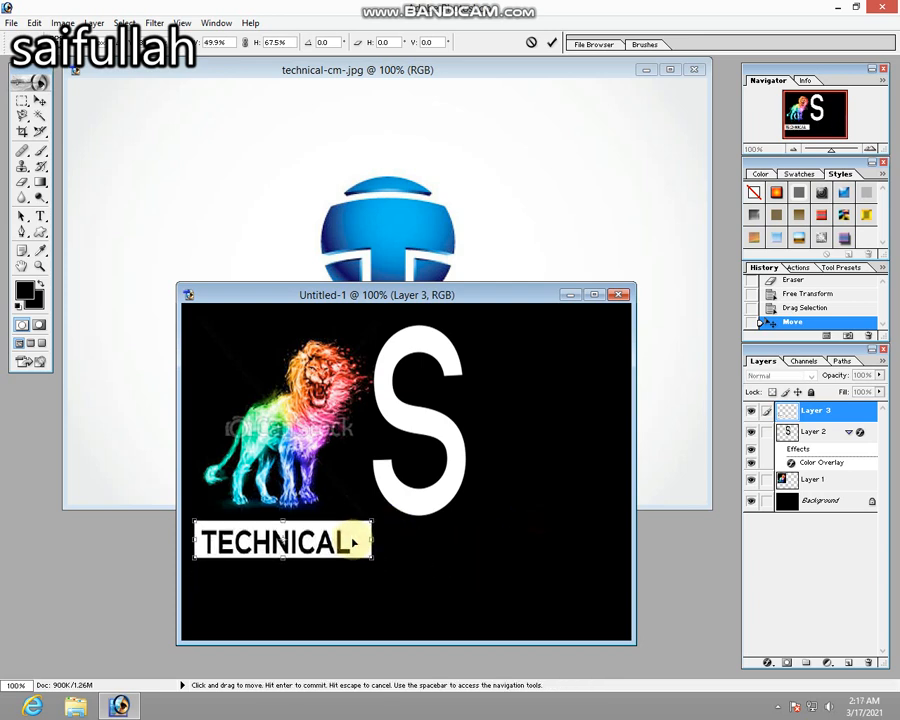
key(Return)
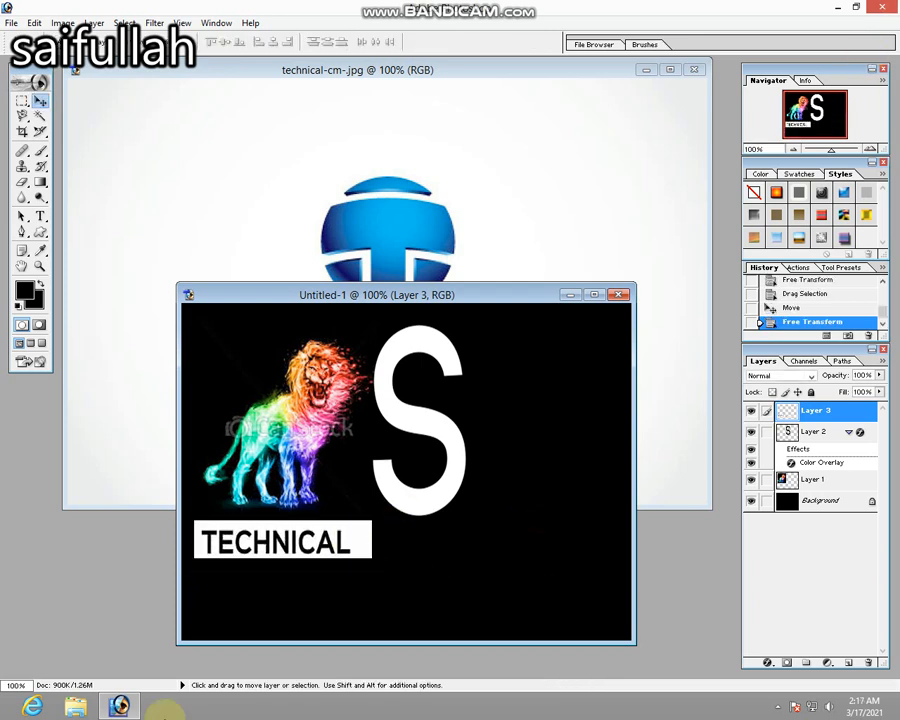
Crop the Untitled-1 canvas tightly around the lion, the S and the TECHNICAL strip.
click(22, 133)
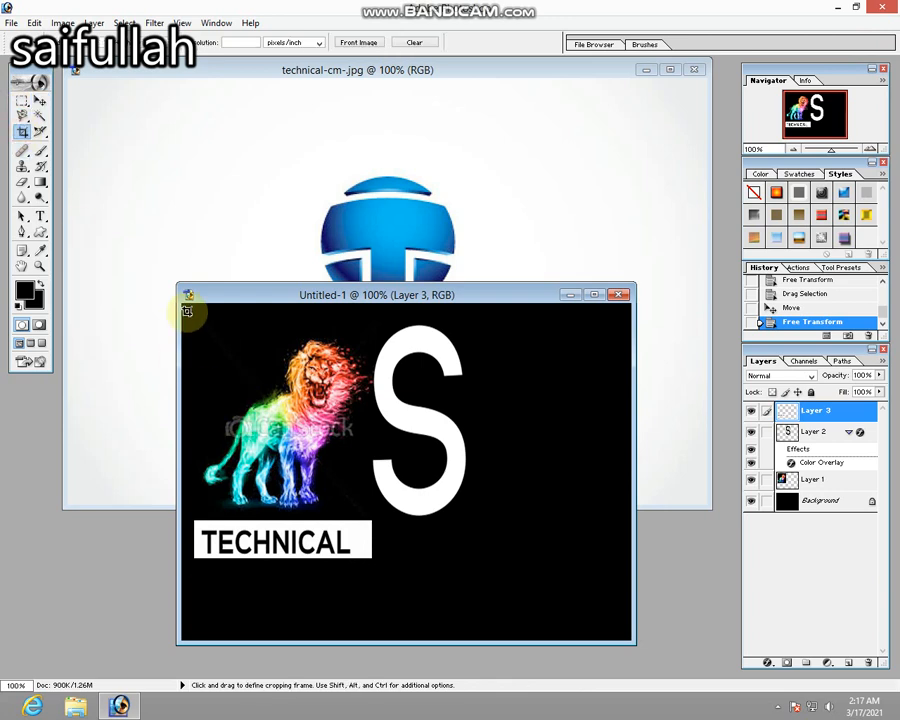
drag(184, 303, 470, 556)
key(Return)
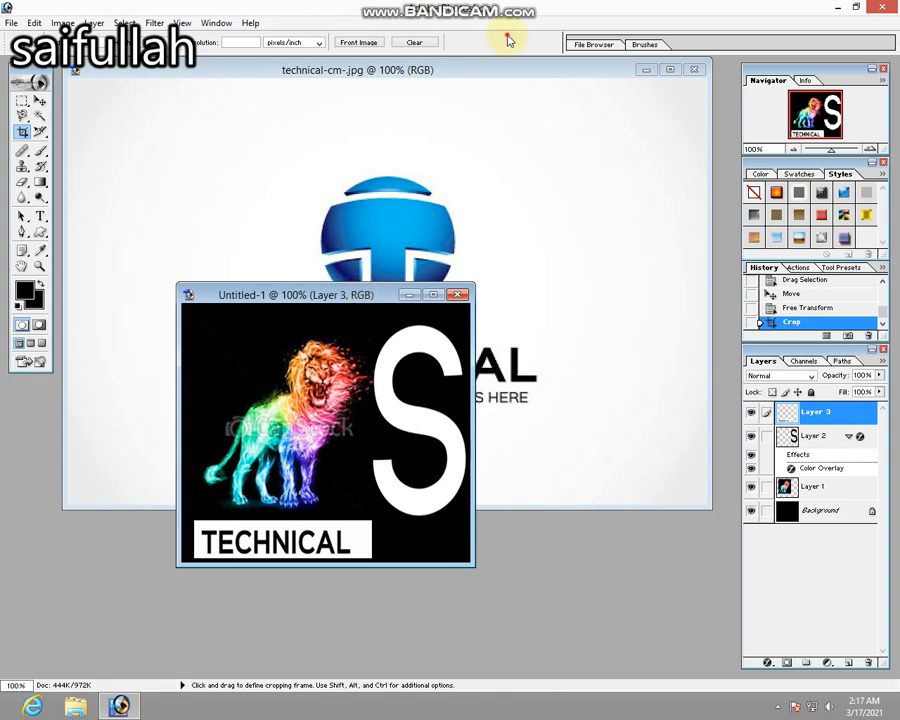
Close technical-cm-.jpg and the letter S source picture without saving changes.
click(693, 70)
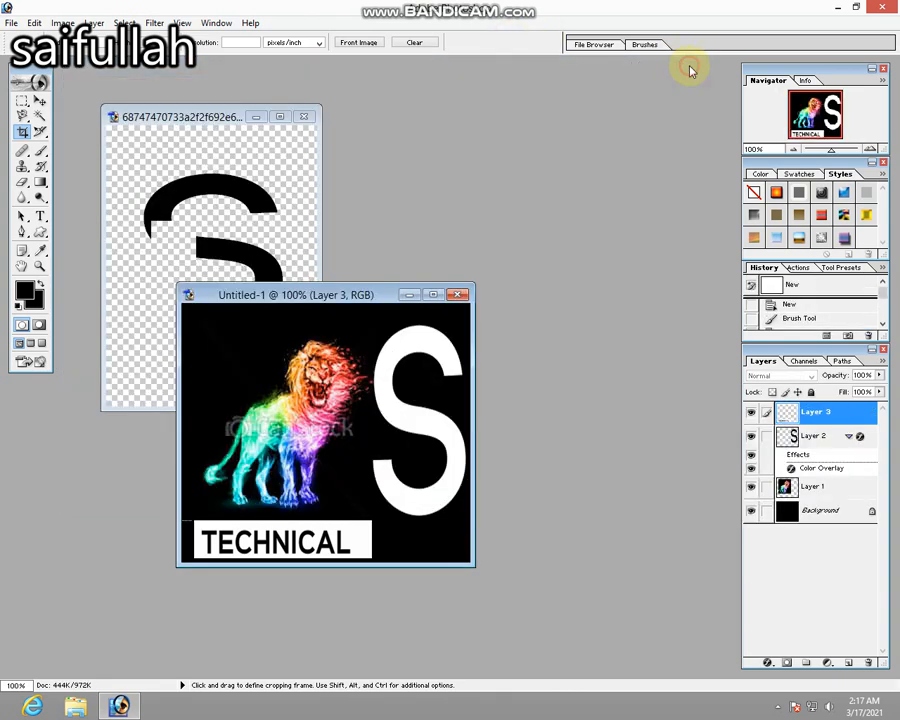
click(307, 115)
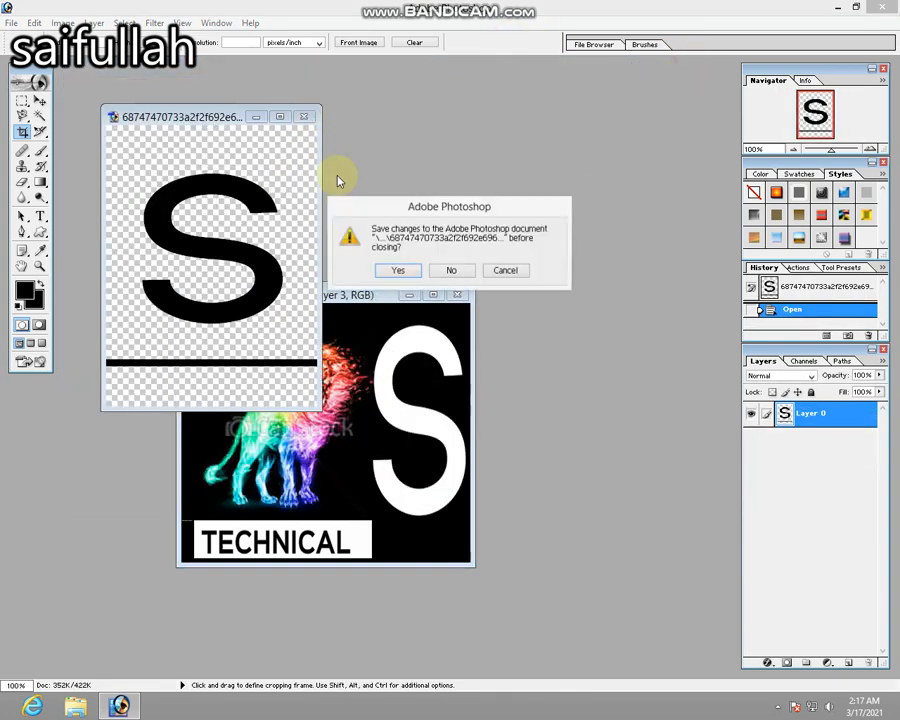
click(451, 267)
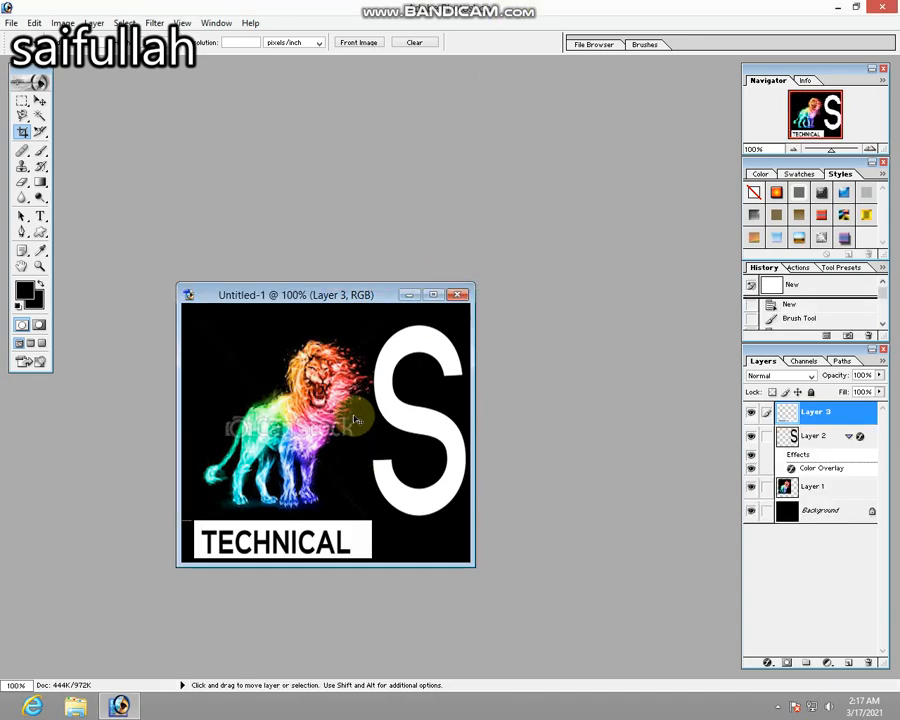
Save a copy of the logo as dfdfdf.jpg in New folder within Pictures, in JPEG format at Maximum quality 12.
click(11, 21)
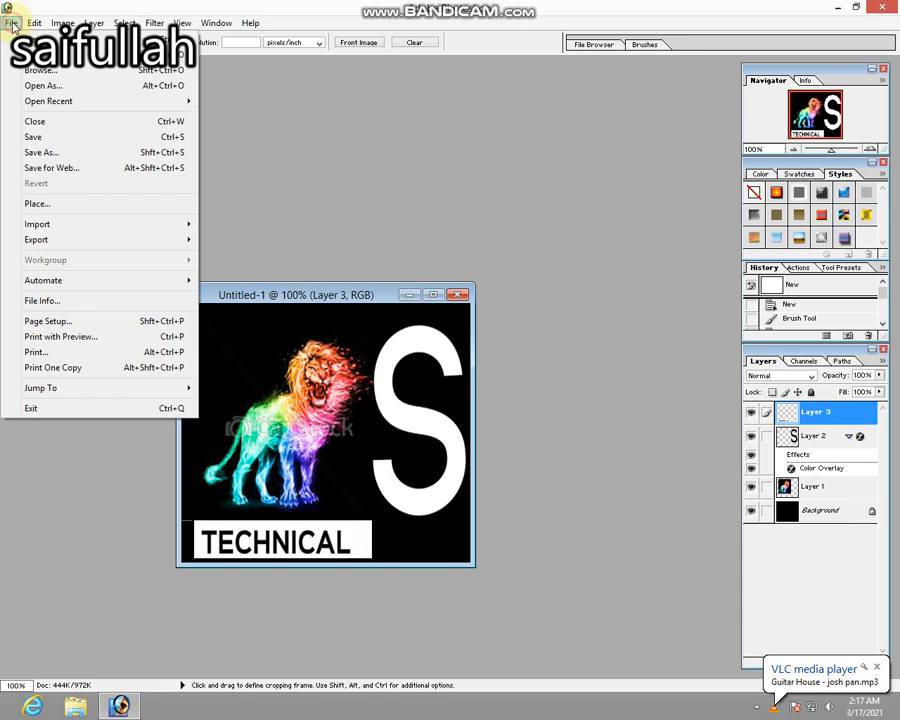
click(50, 152)
text(dfdfdf)
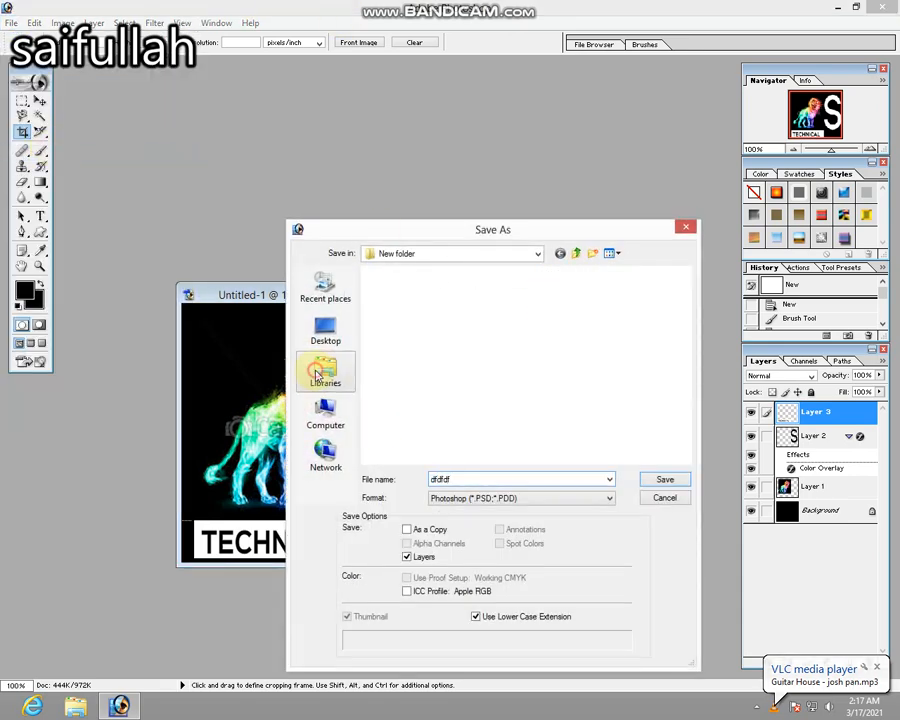
click(317, 374)
double_click(380, 322)
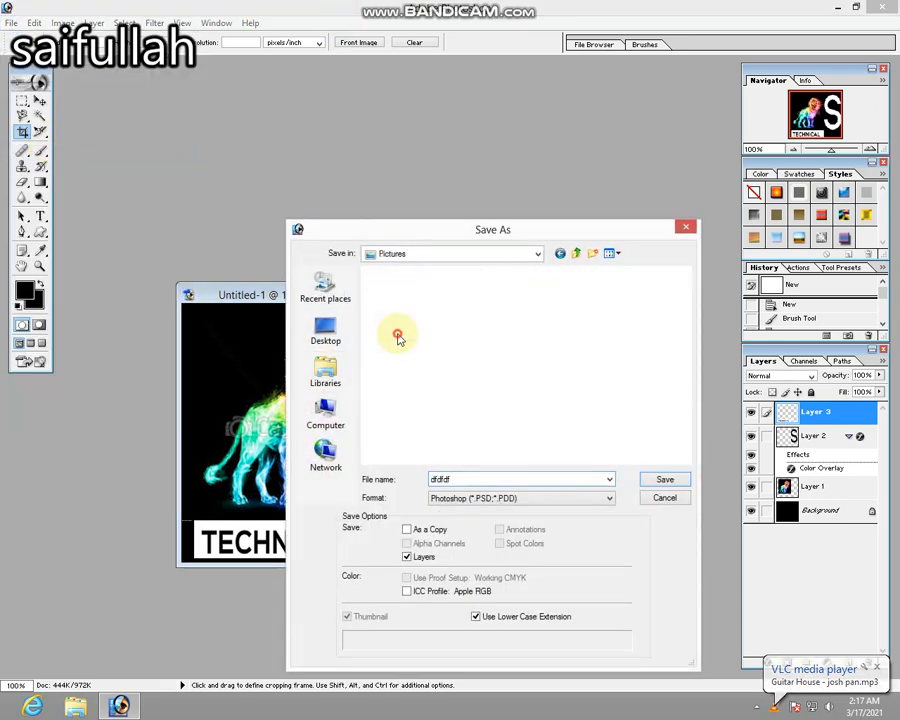
double_click(400, 325)
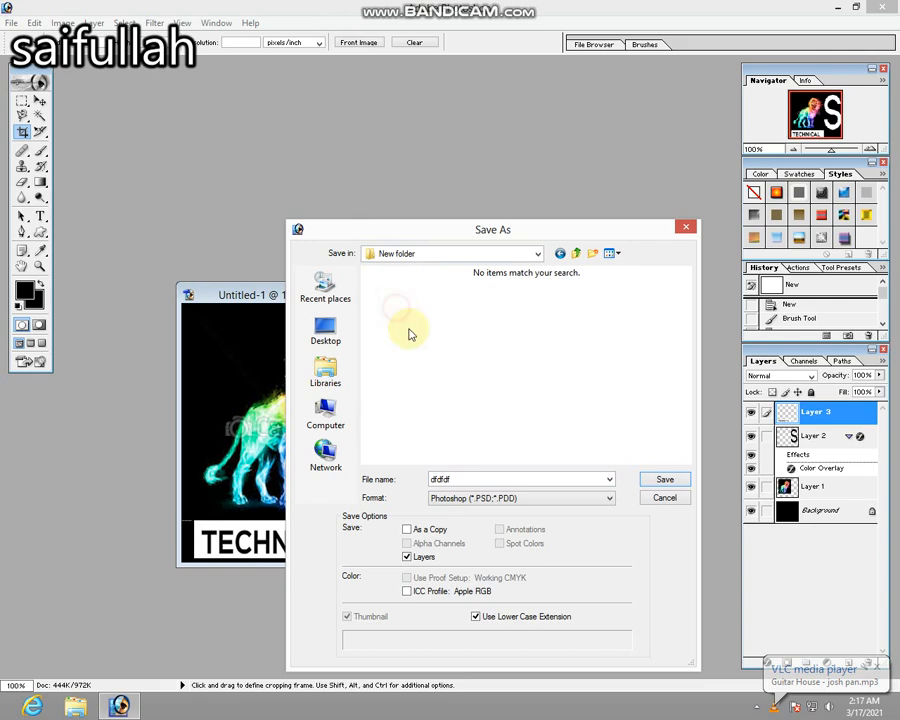
click(531, 497)
click(522, 563)
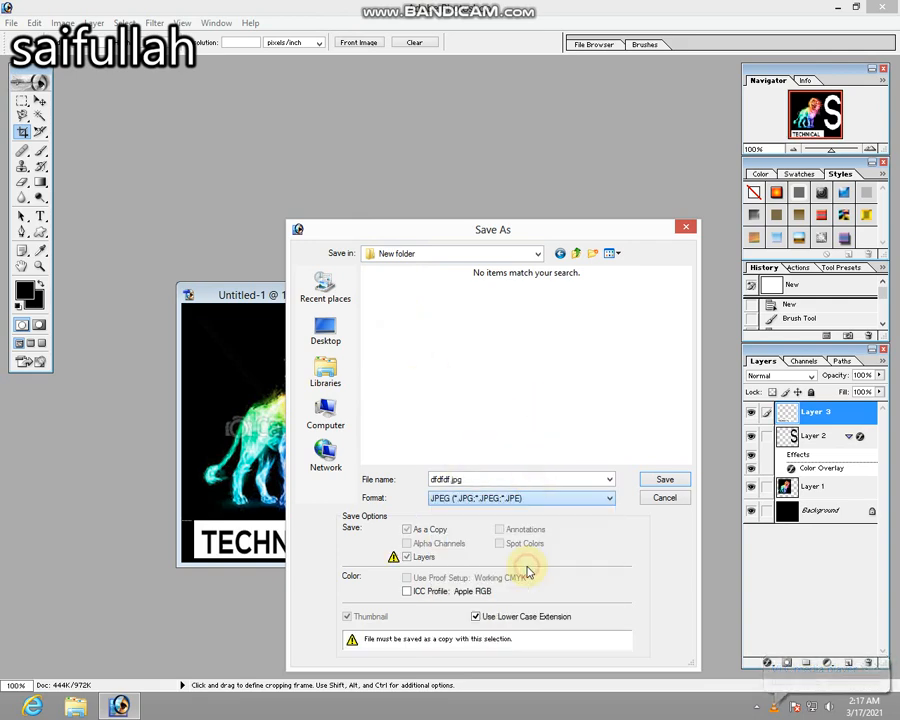
click(648, 478)
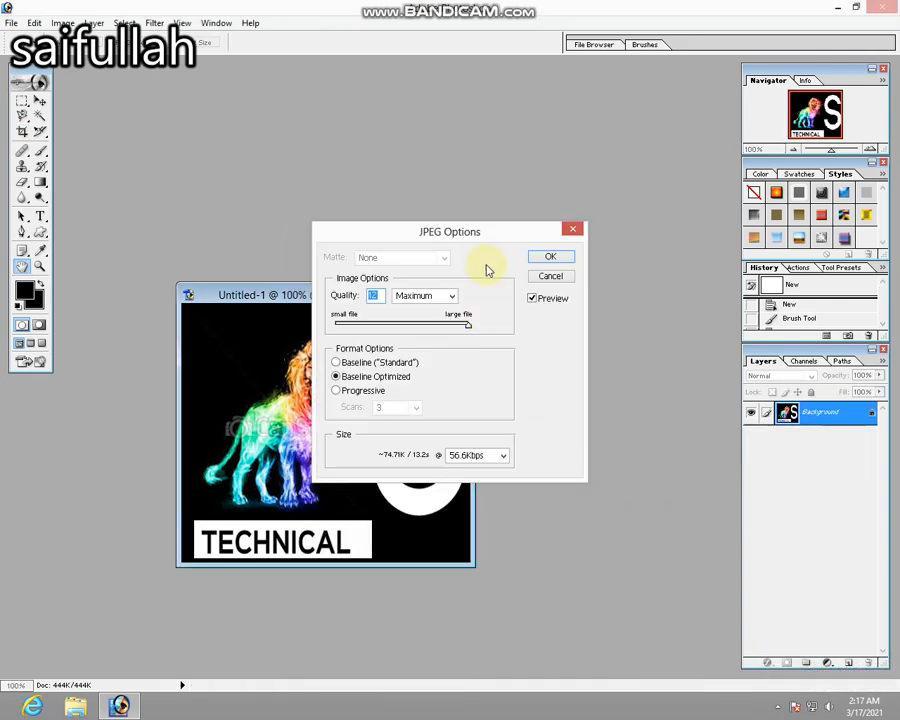
click(546, 258)
Quit Photoshop without saving the changes to Untitled-1.
click(883, 8)
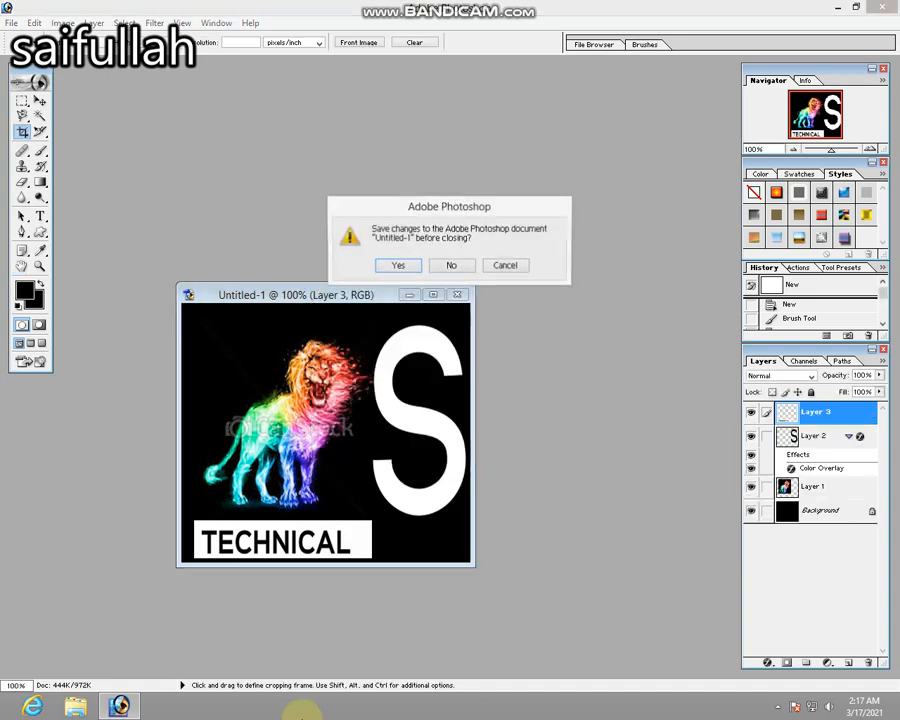
click(463, 267)
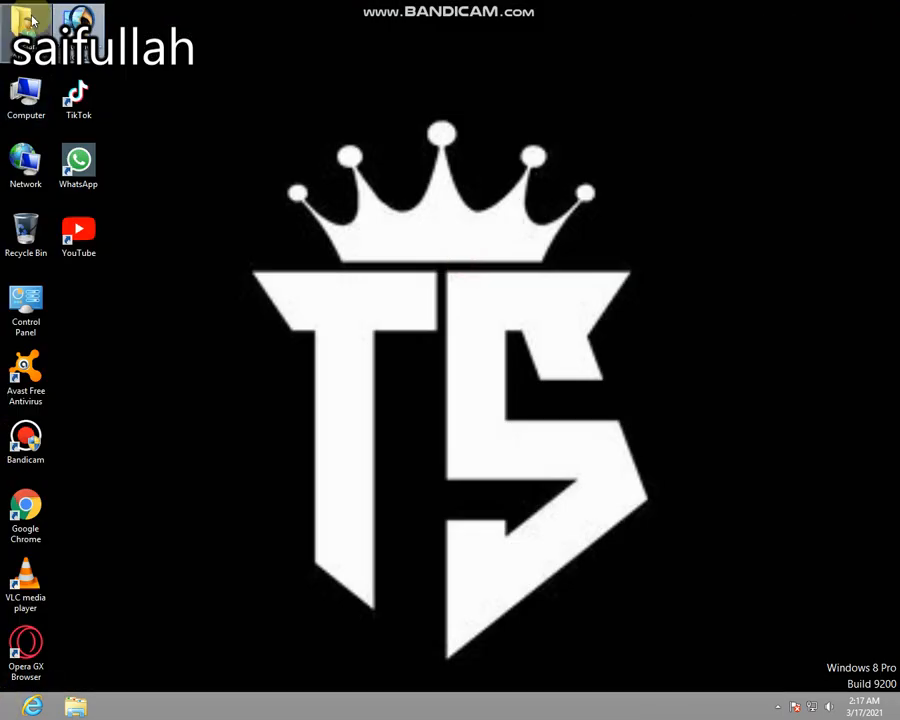
Switch to File Explorer and open the dfdfdf image from New folder in My Pictures to view the finished logo.
double_click(30, 20)
double_click(587, 88)
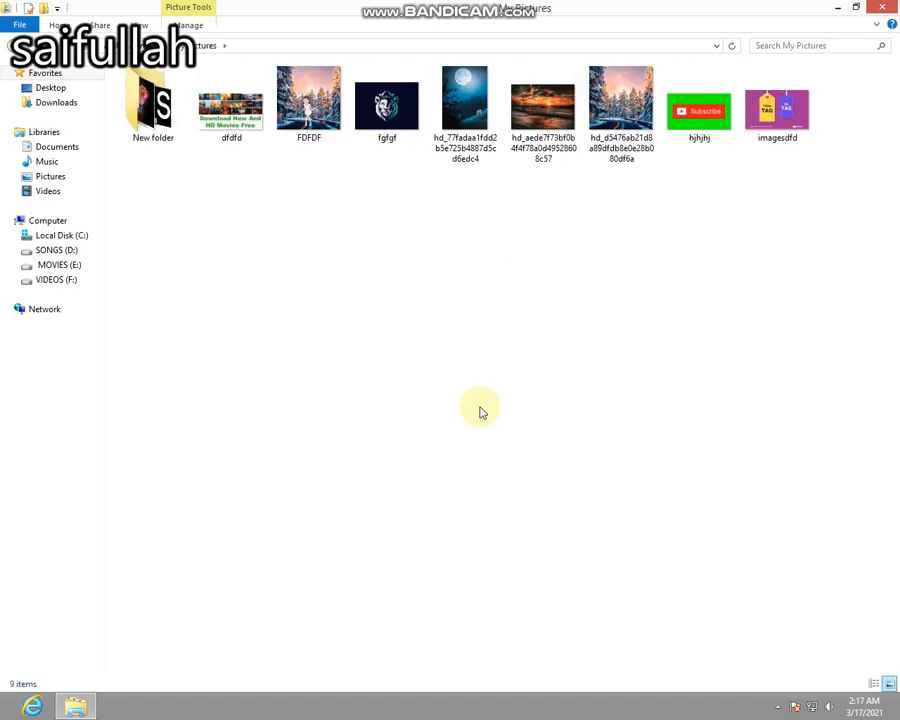
click(160, 118)
double_click(160, 118)
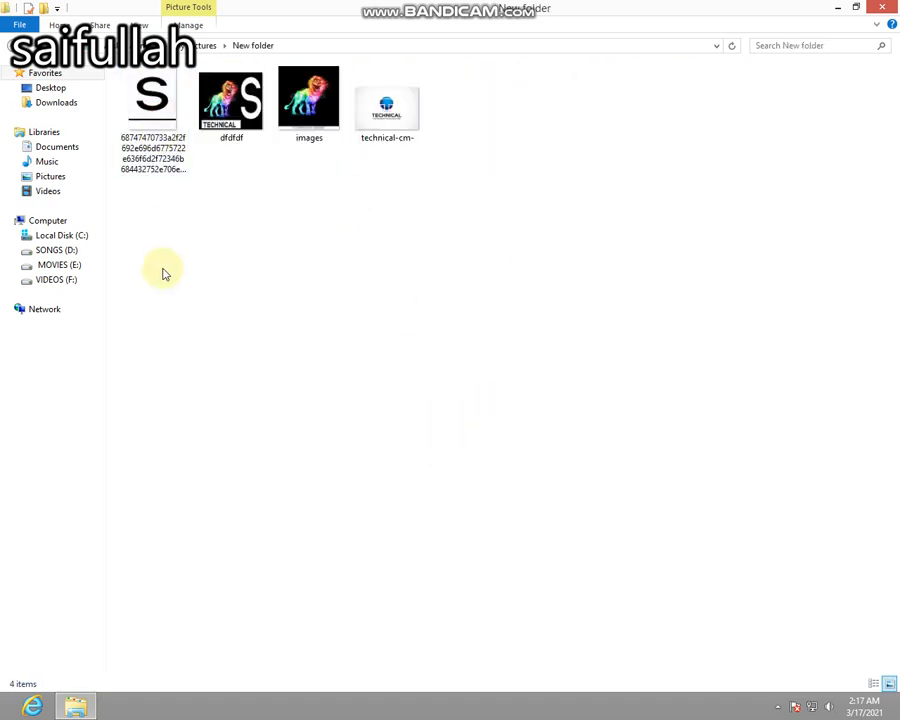
double_click(249, 137)
scroll(406, 234, up, 2)
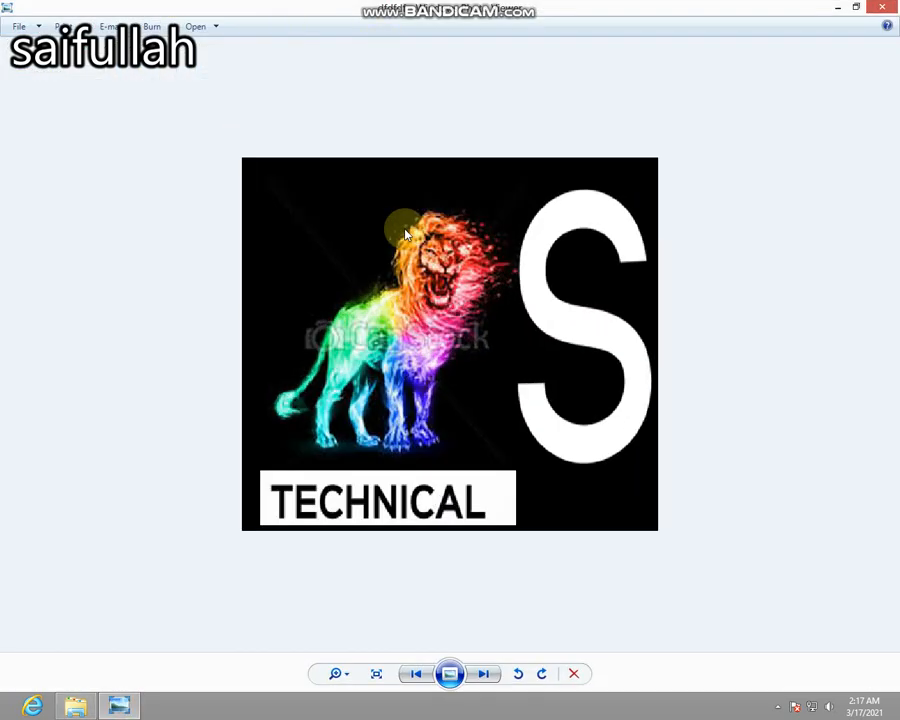